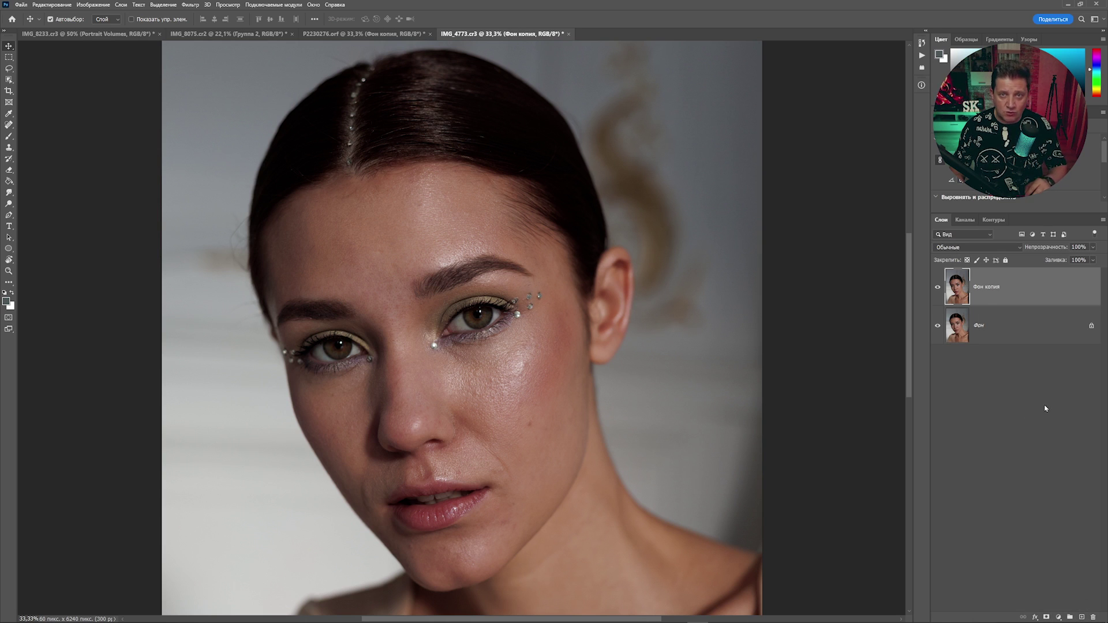
Open the Retouch4me Frequency Separation filter on the background copy layer
left_click(192, 5)
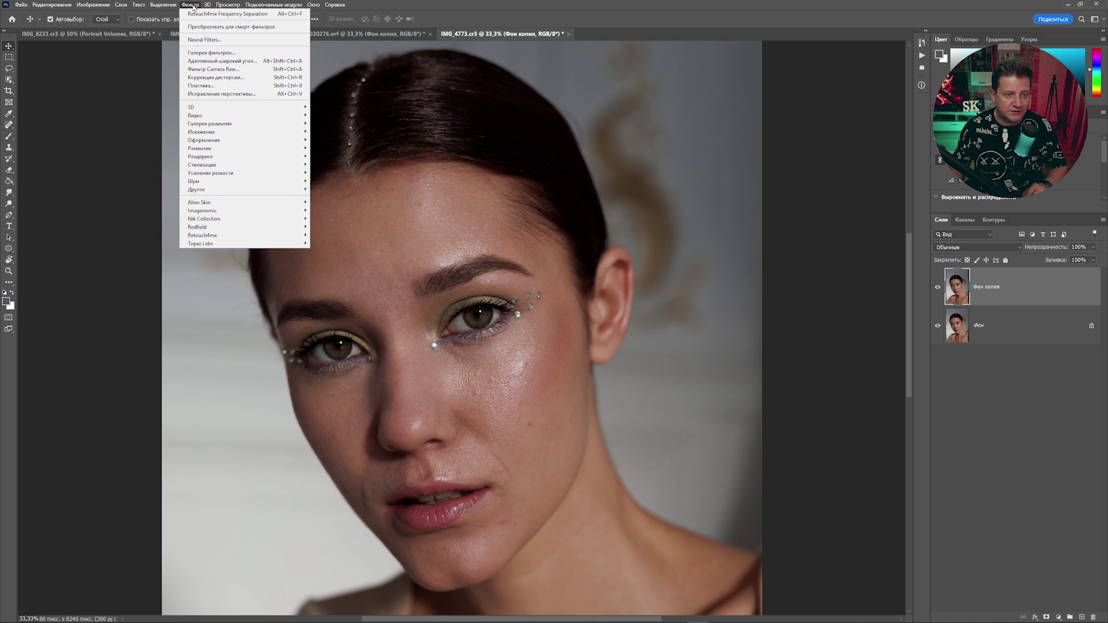
mouse_move(277, 236)
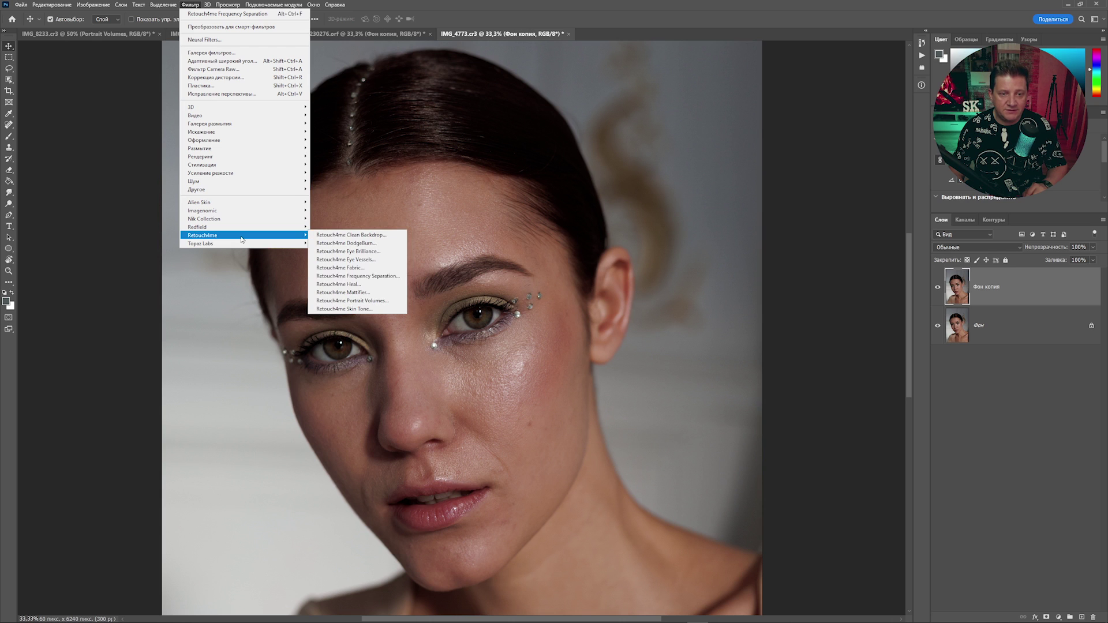
left_click(376, 277)
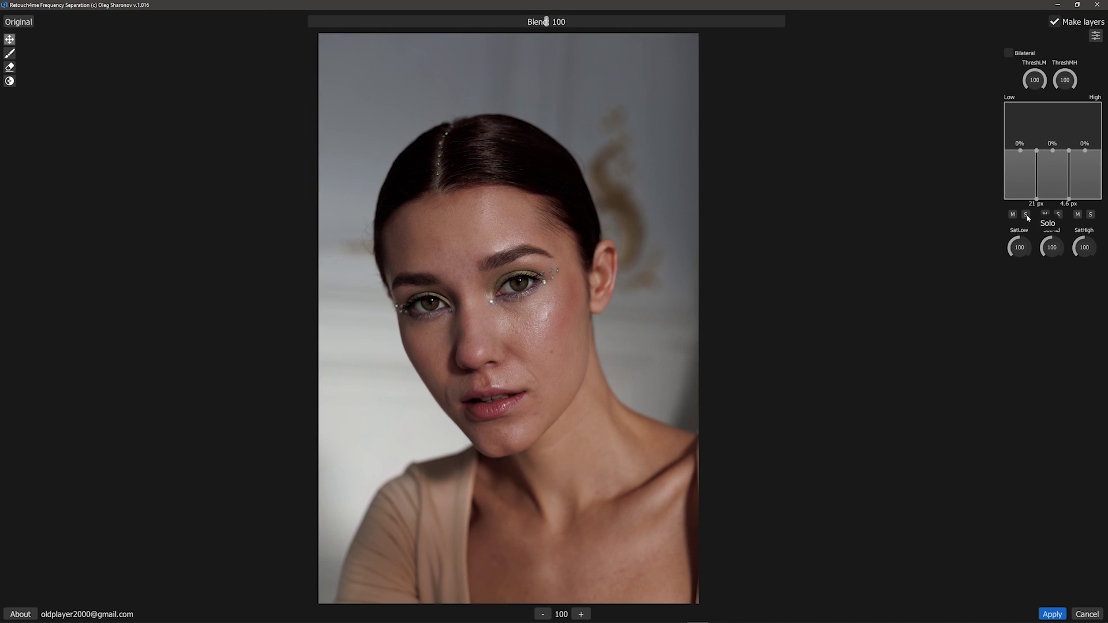
Preview the low, mid and high frequency bands one at a time by soloing each
left_click(1000, 286)
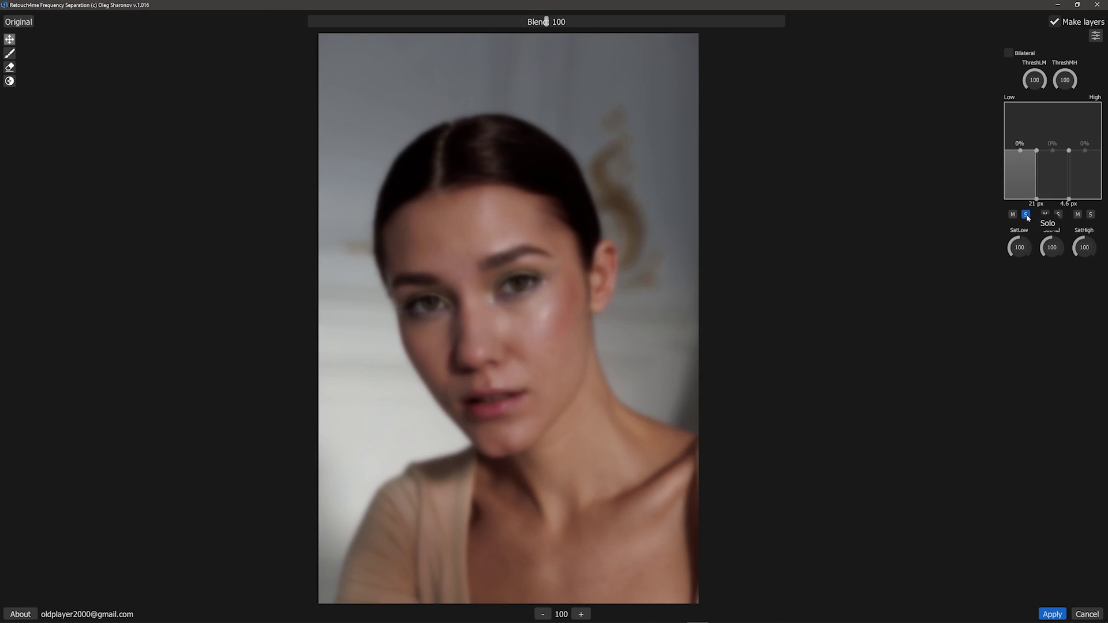
left_click(1026, 215)
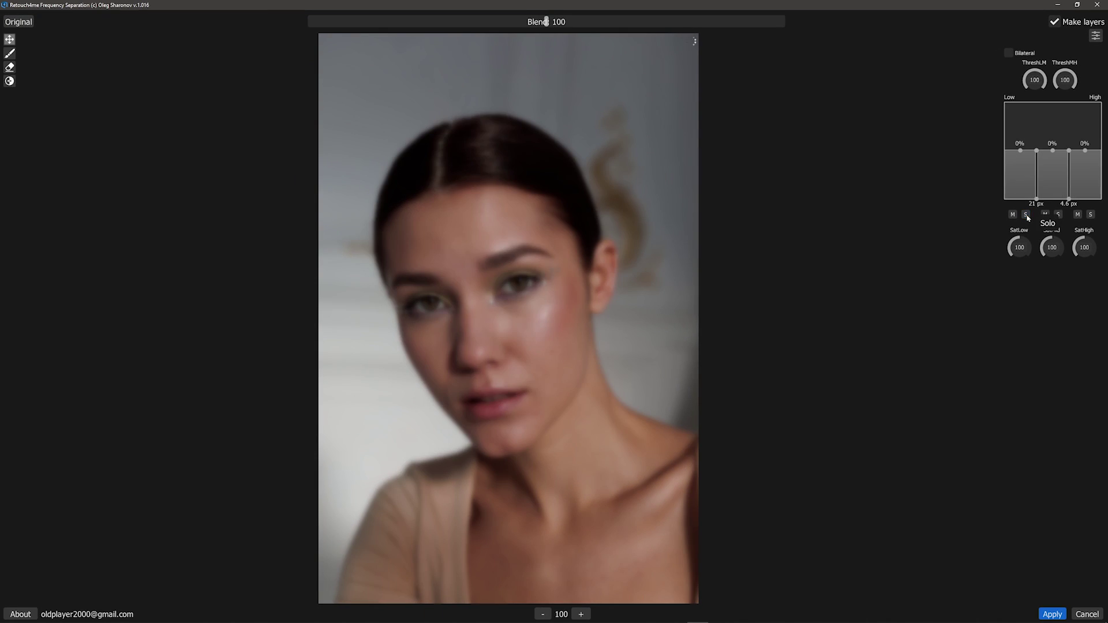
left_click(1058, 215)
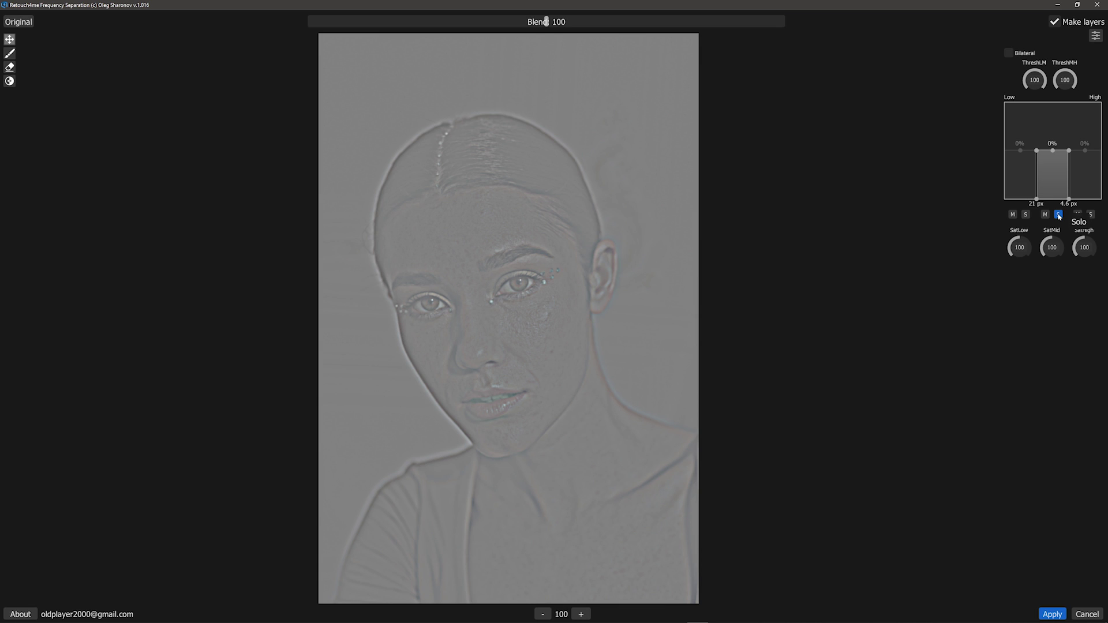
left_click(1059, 215)
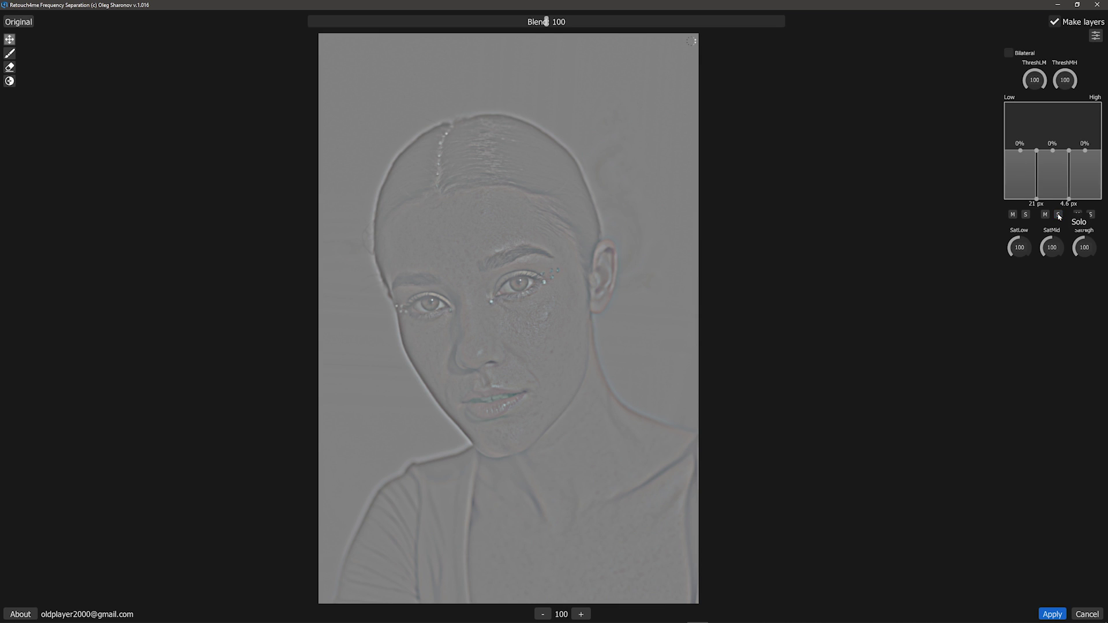
left_click(1091, 215)
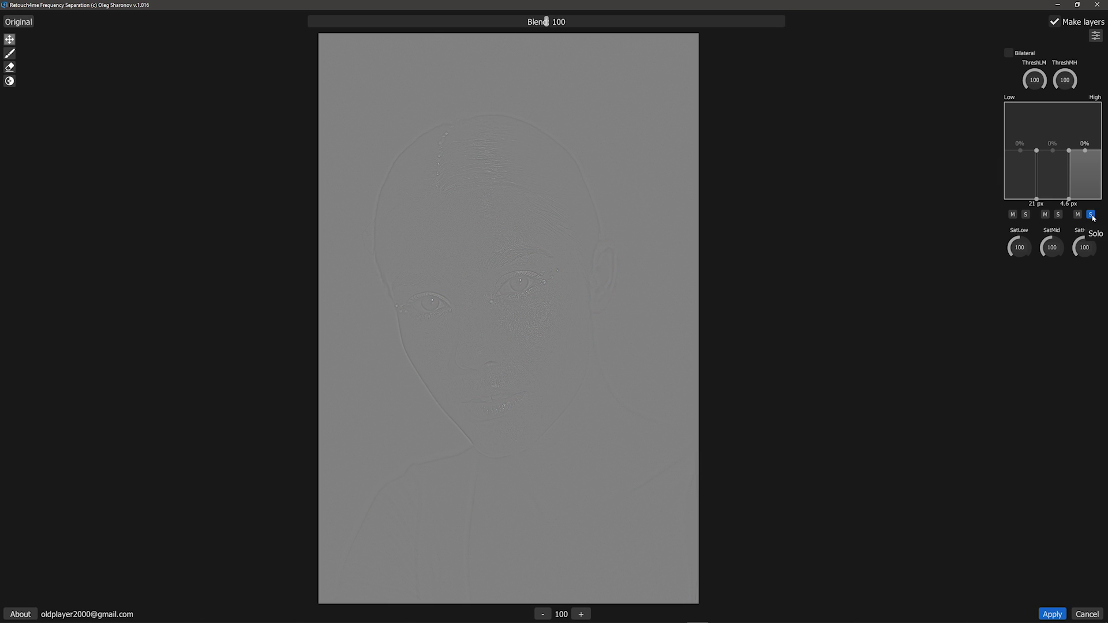
left_click(1091, 215)
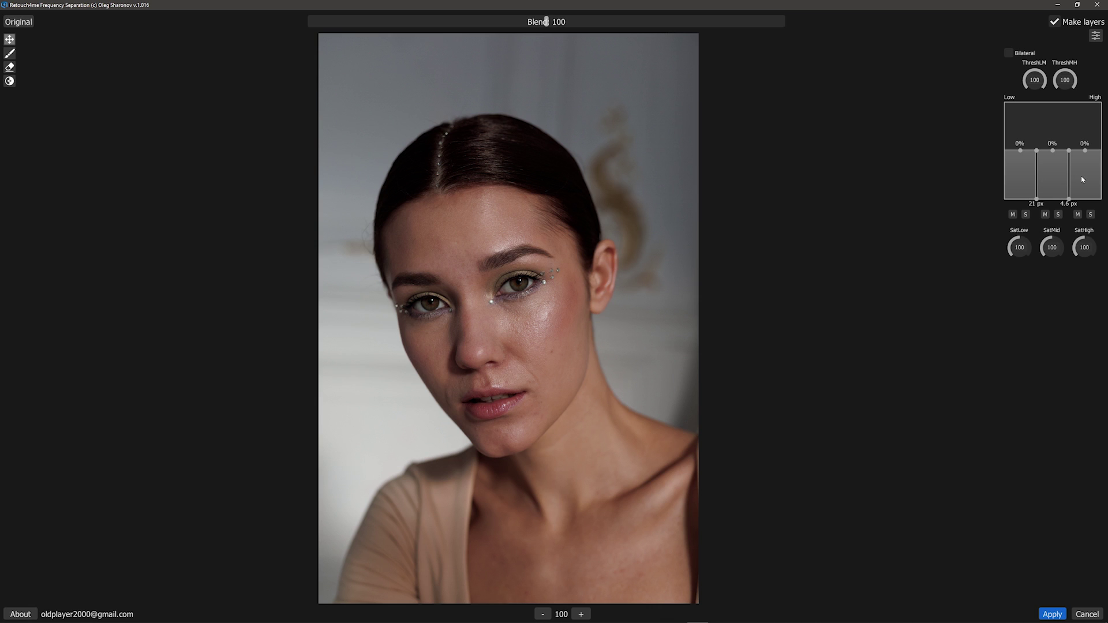
Look over the low band's level handle and the plugin's available presets without choosing one
left_click_drag(1021, 151, 1021, 153)
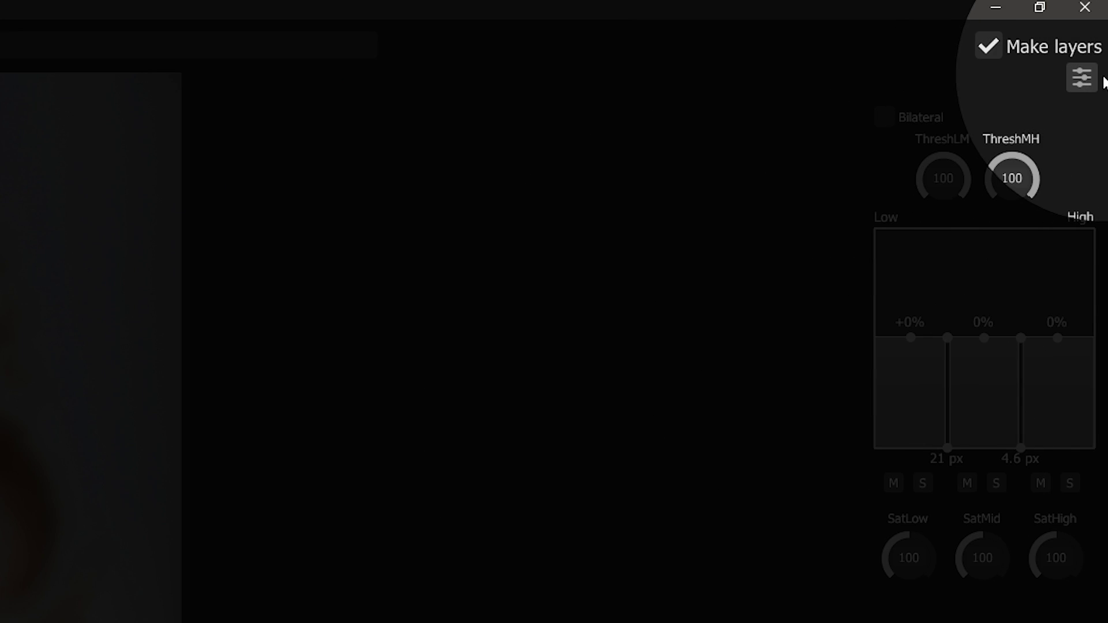
left_click(1083, 78)
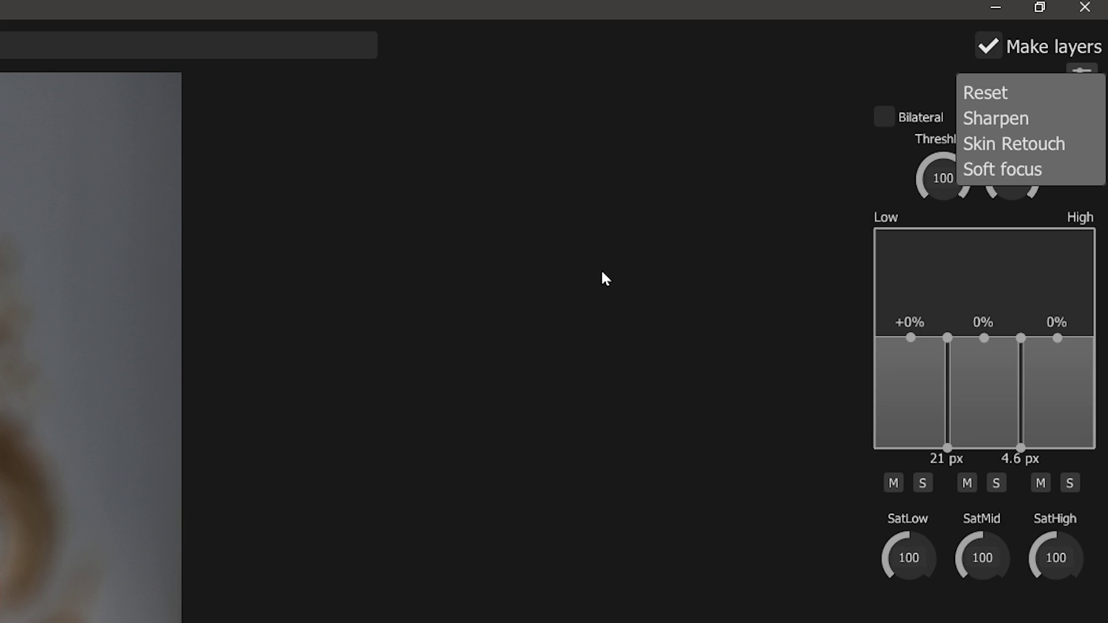
left_click(603, 282)
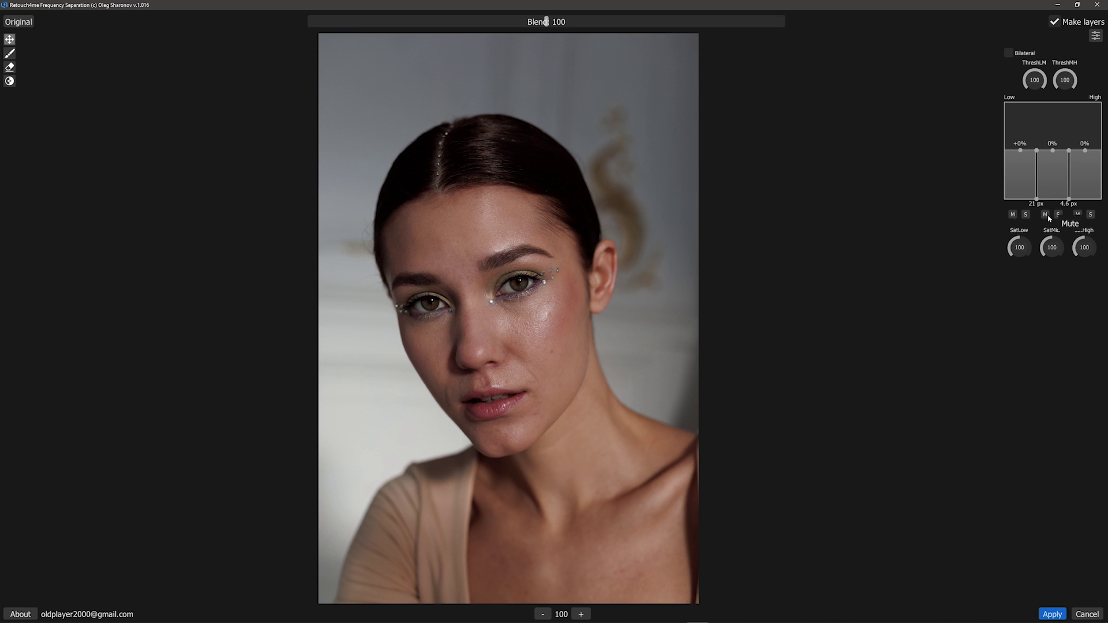
Preview the portrait with the low frequency band muted and with only that band soloed, restoring all bands
left_click(1014, 216)
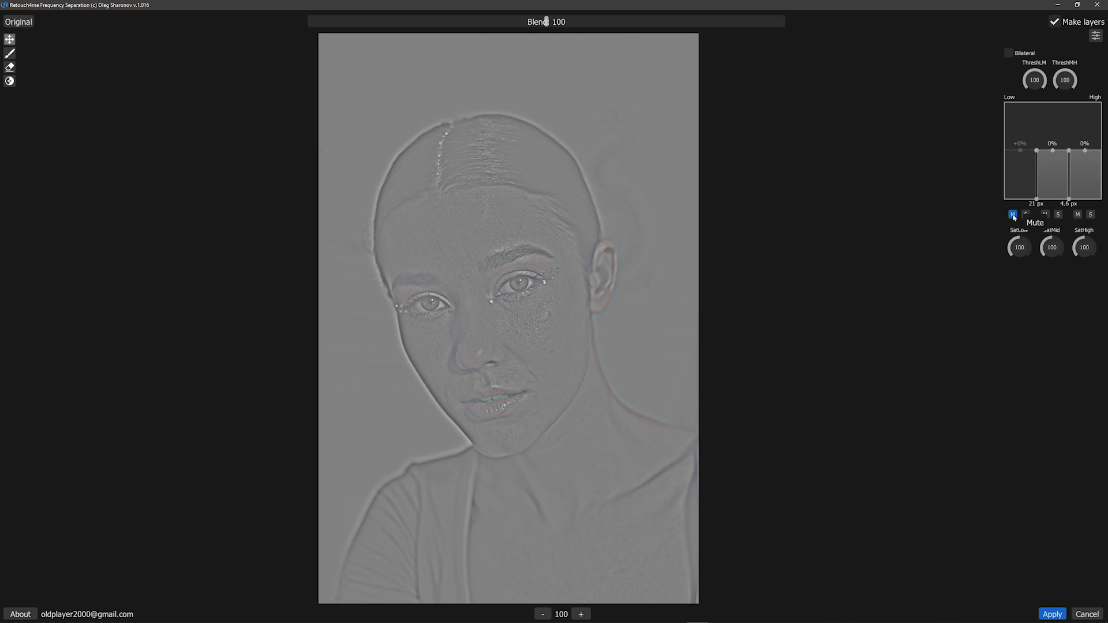
left_click(1014, 215)
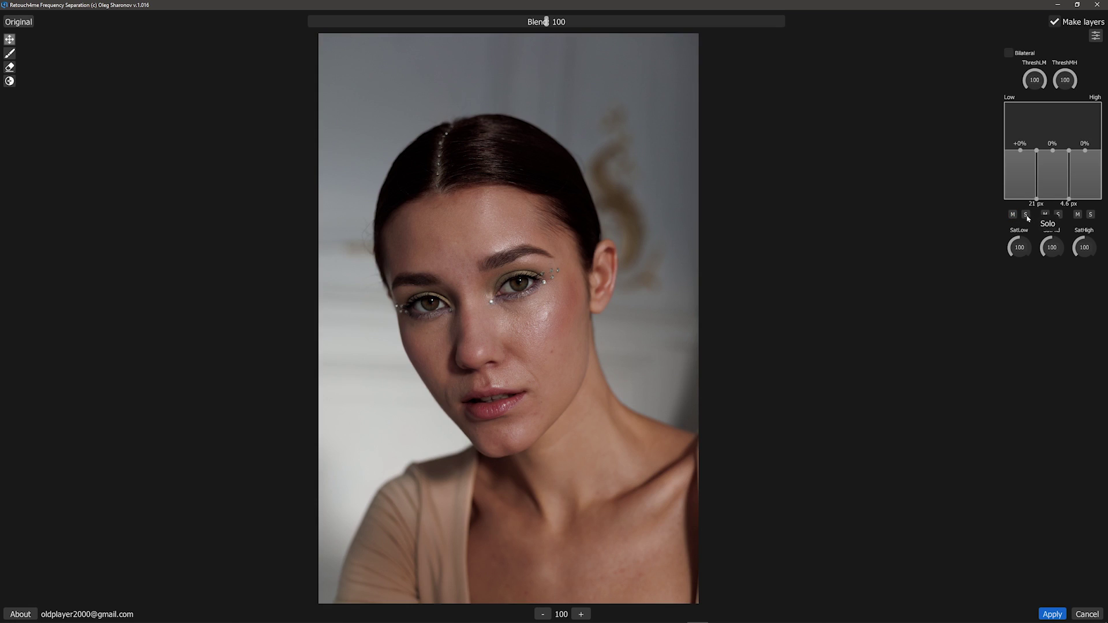
left_click(1027, 215)
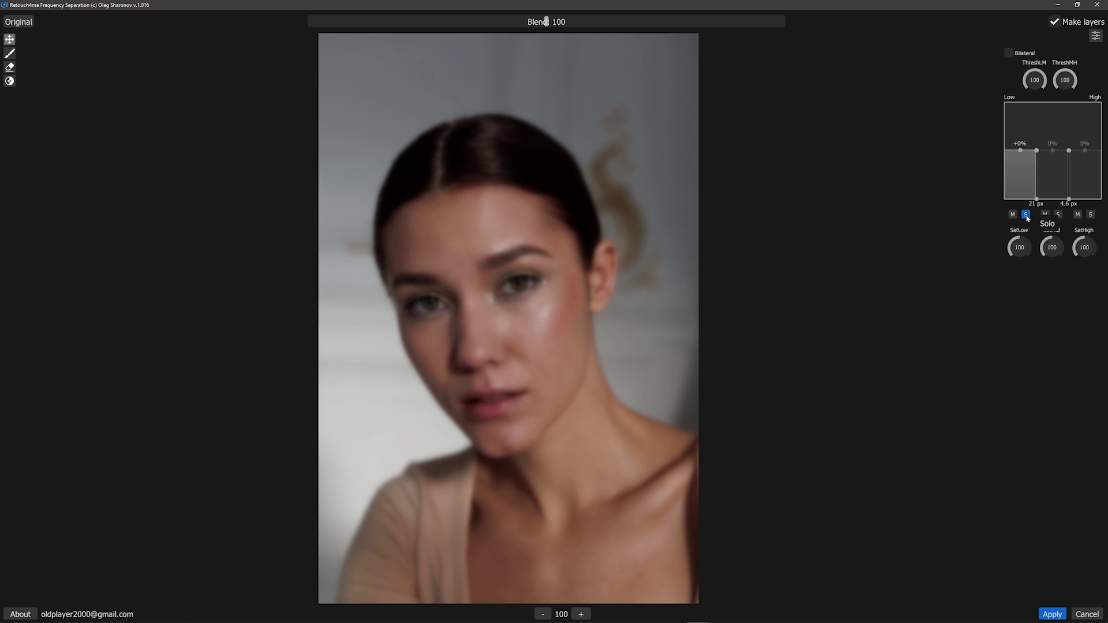
left_click(1027, 215)
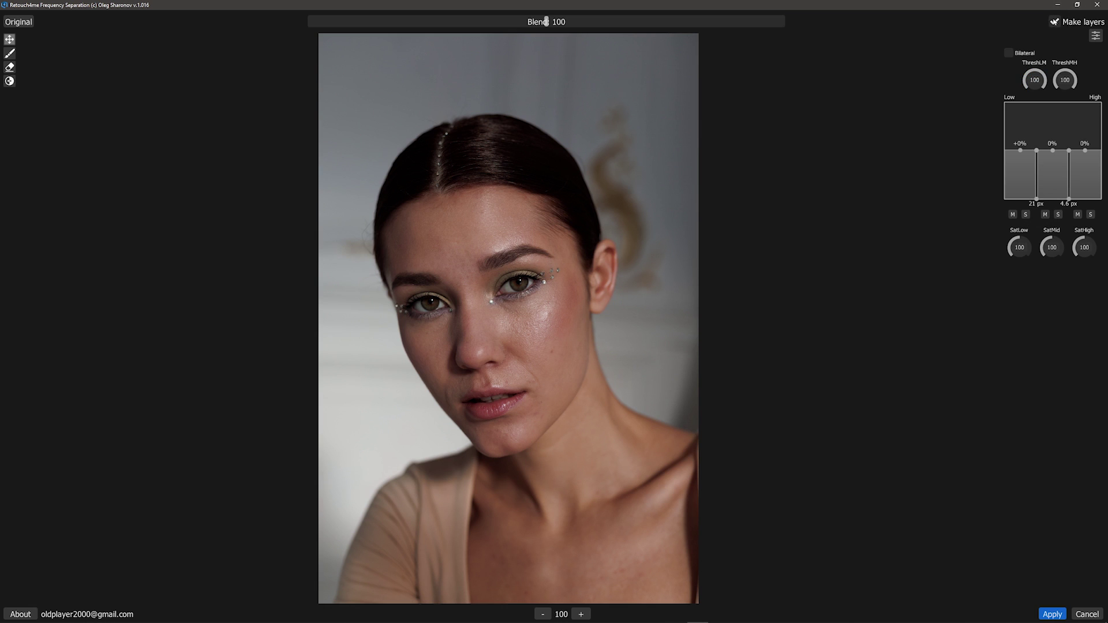
Apply the frequency separation as layers and group RFS High, RFS Mid and RFS Low together
left_click(1052, 614)
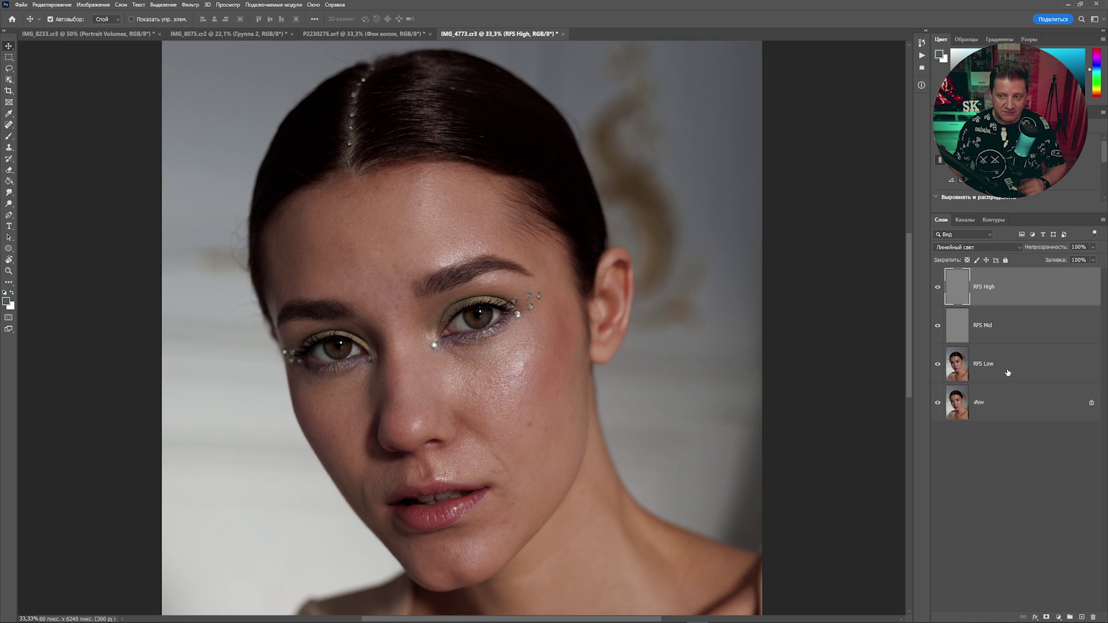
left_click(1010, 373)
left_click(1045, 300, "shift")
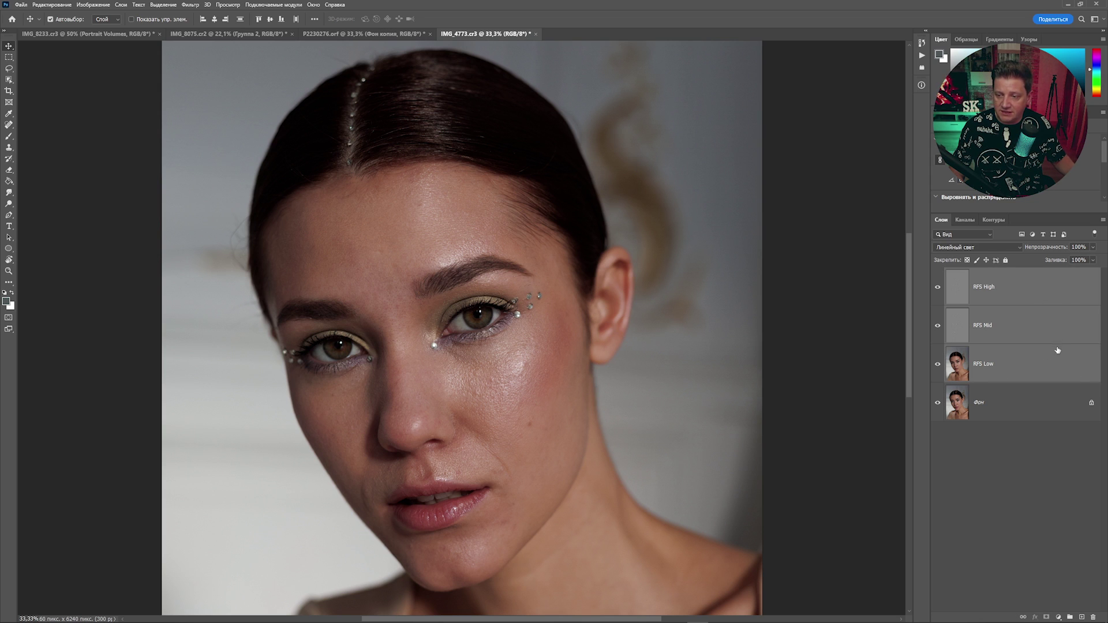
left_click_drag(1054, 371, 1071, 614)
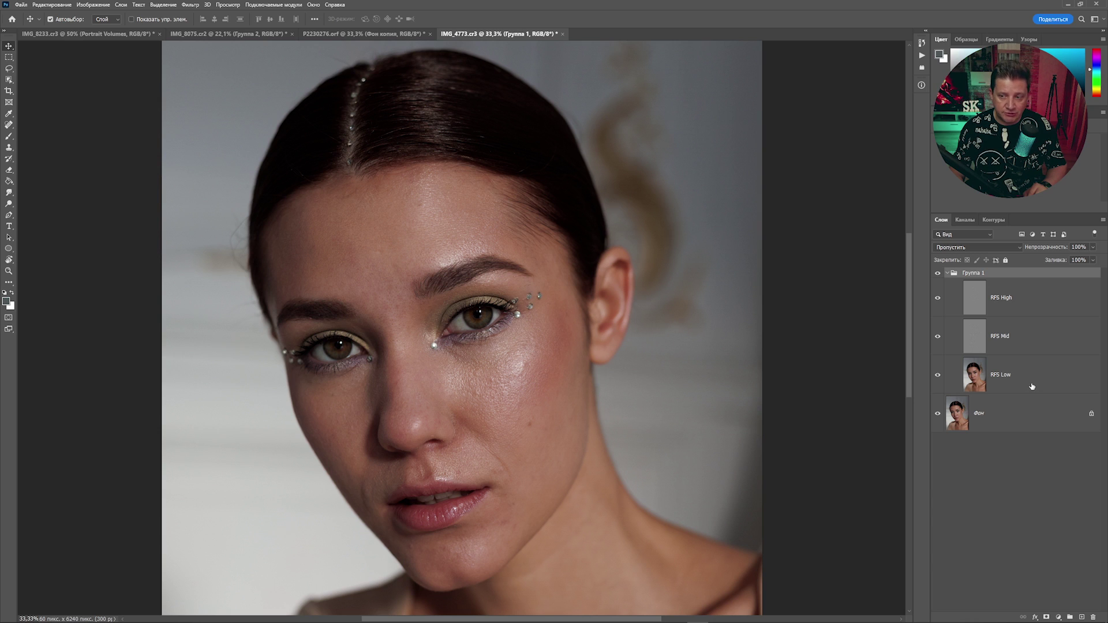
Select the RFS Low layer and hide the RFS Mid and RFS High layers above it
left_click(1032, 385)
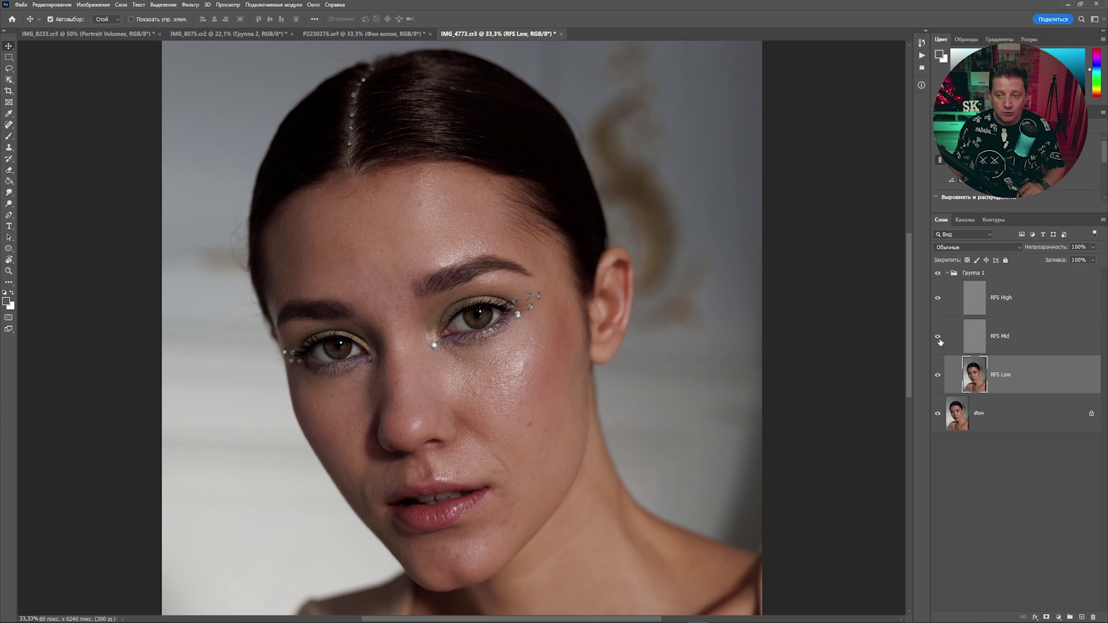
left_click(938, 337)
left_click(938, 299)
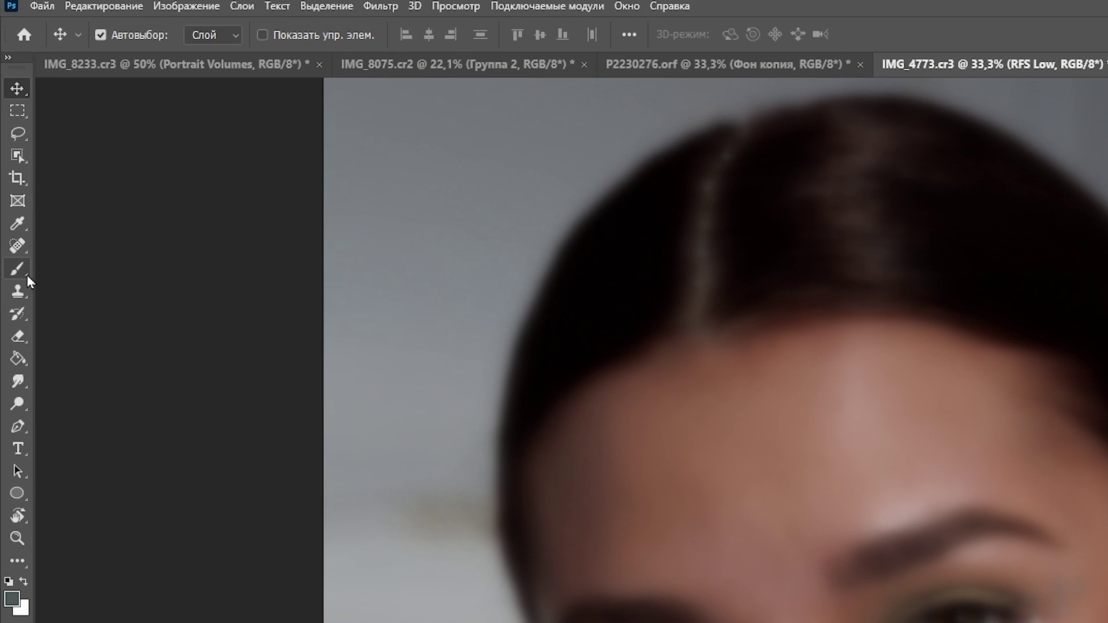
Smooth the tones in the middle of the forehead on RFS Low using the Mixer Brush at size 300 with sampled skin colour
left_click(8, 136)
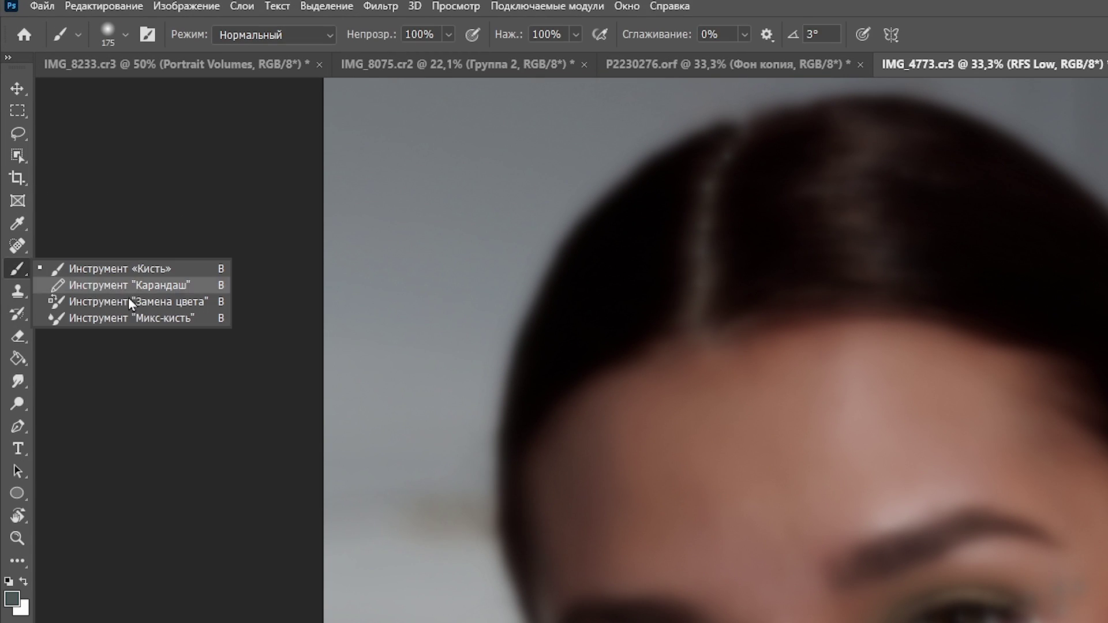
left_click(123, 321)
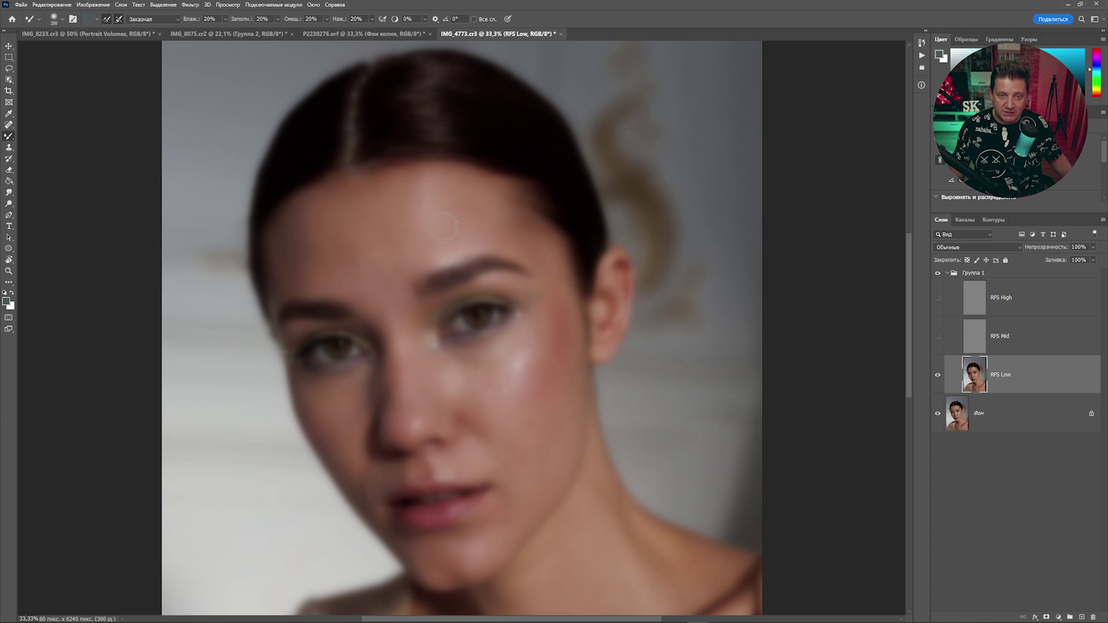
key("bracketright")
key("bracketright")
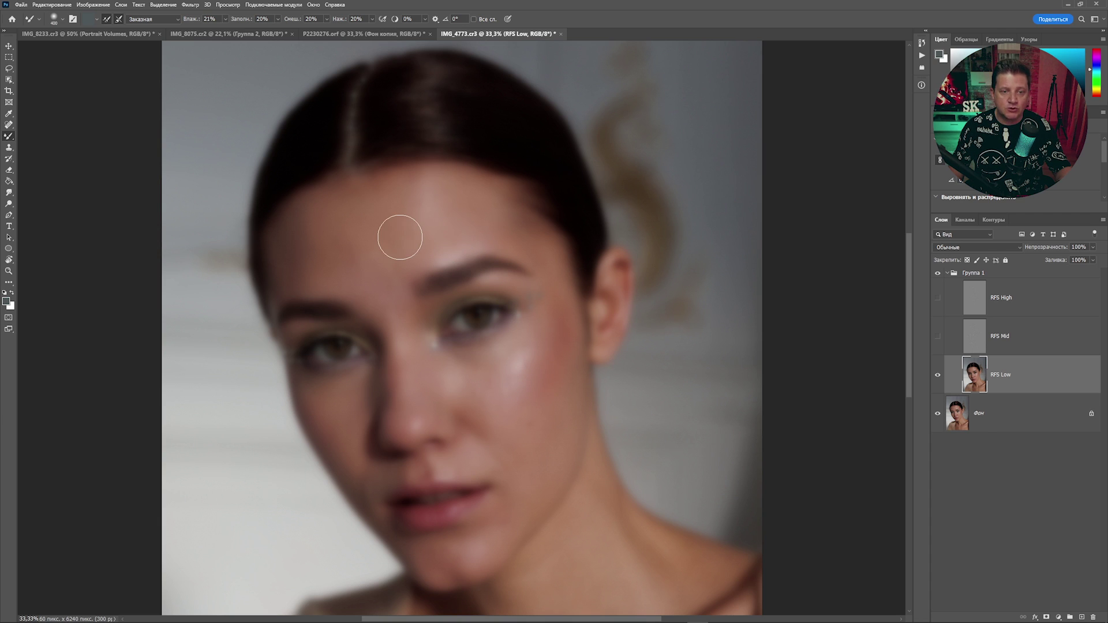
key("bracketleft")
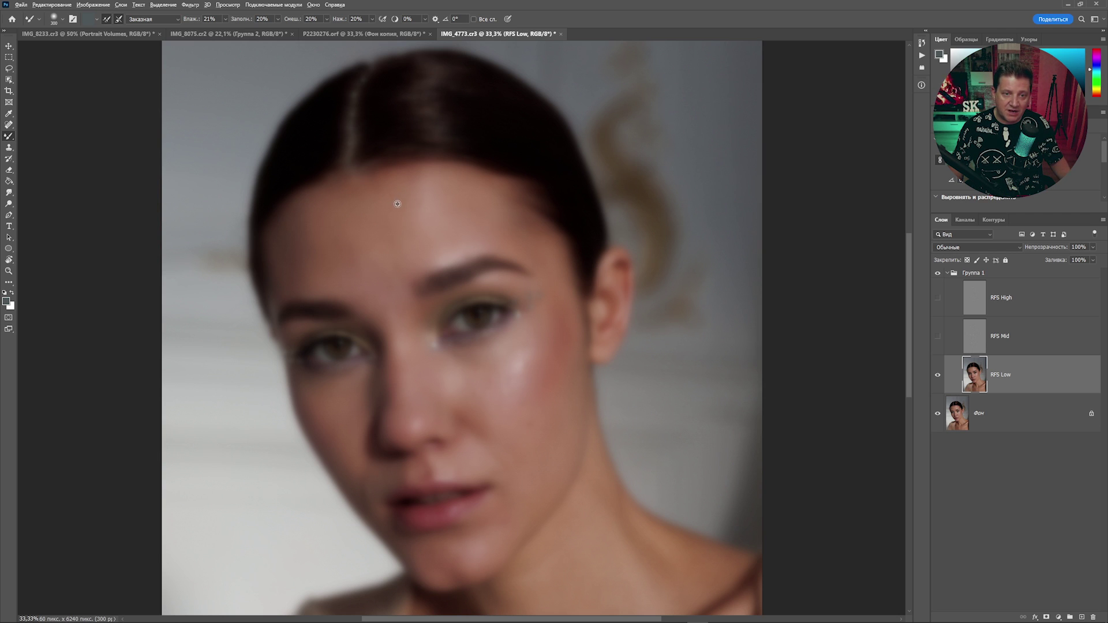
left_click(396, 208, "alt")
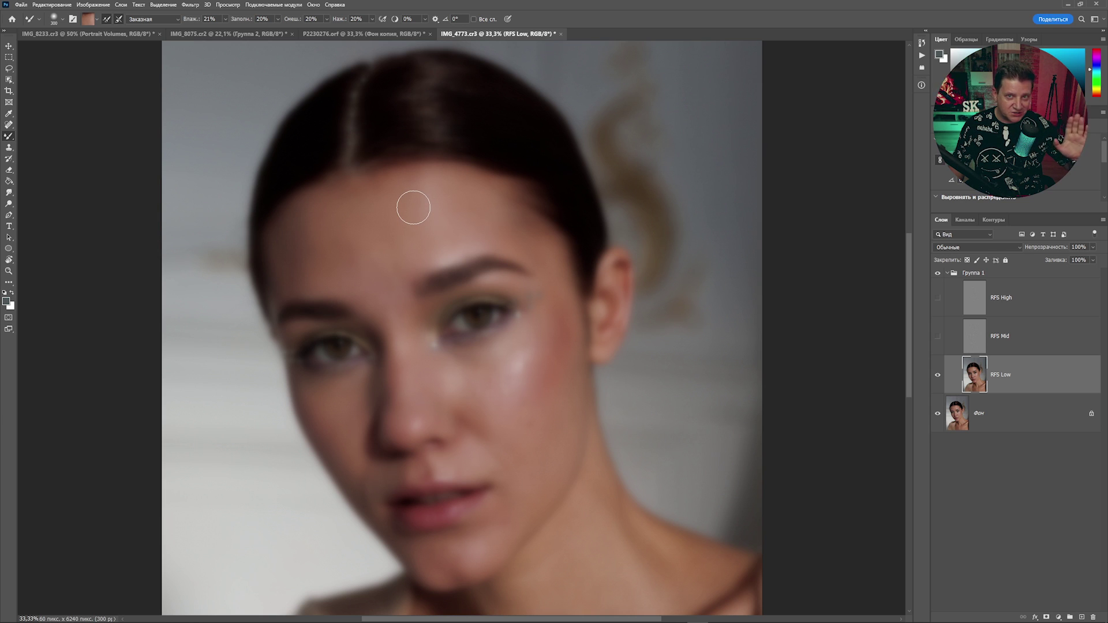
left_click(460, 204, "alt")
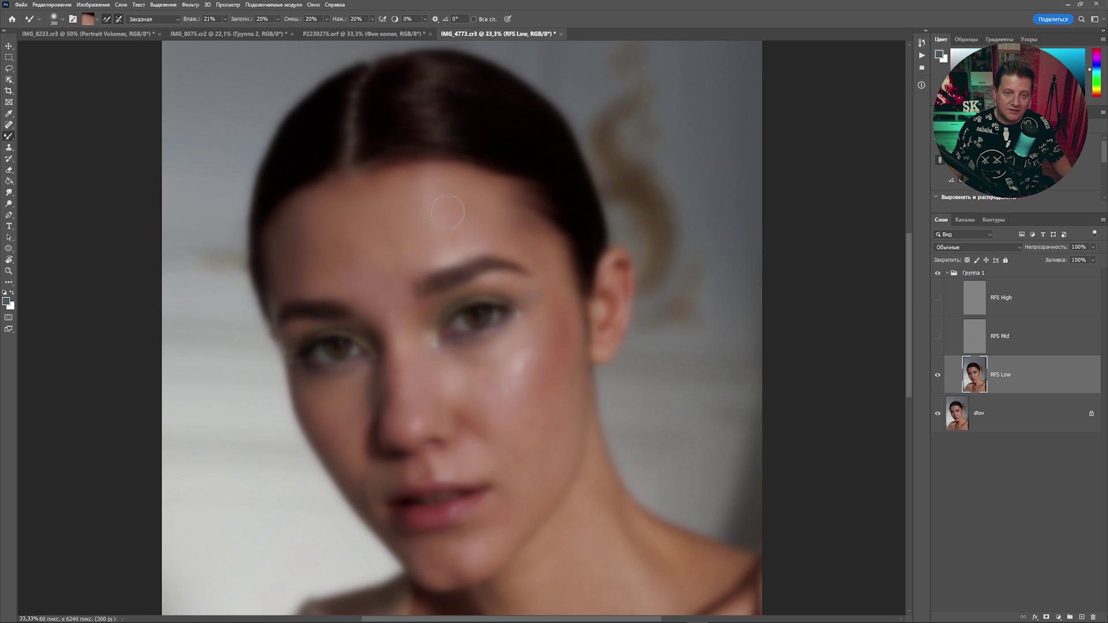
left_click(407, 194, "alt")
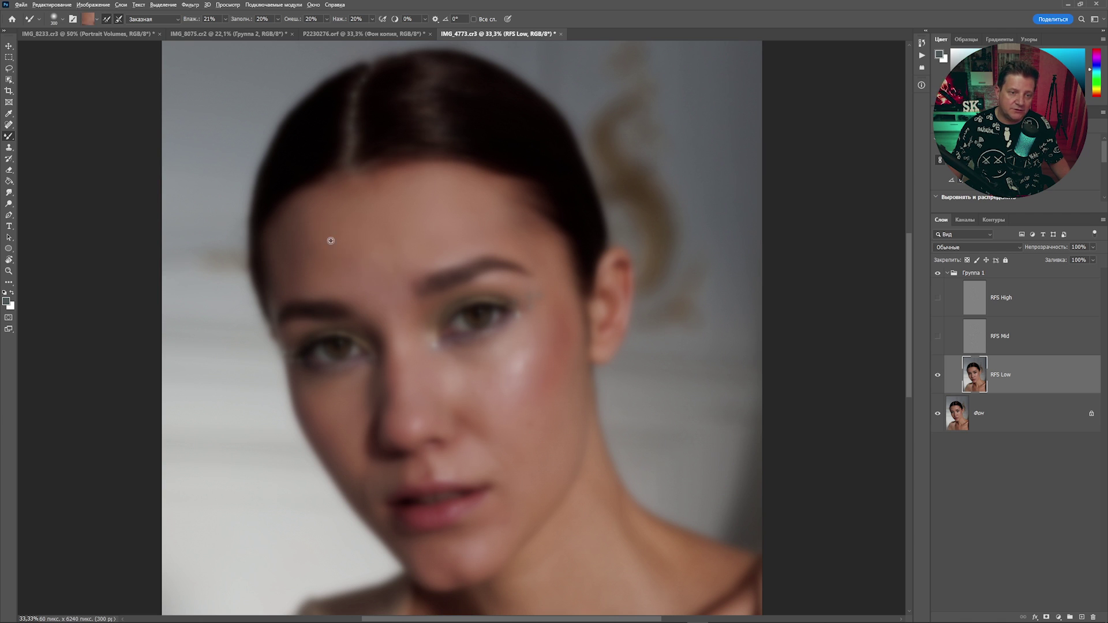
Blend the tones on the shadowed side of the forehead with the Mixer Brush, sampling skin near the hairline
left_click(289, 222, "alt")
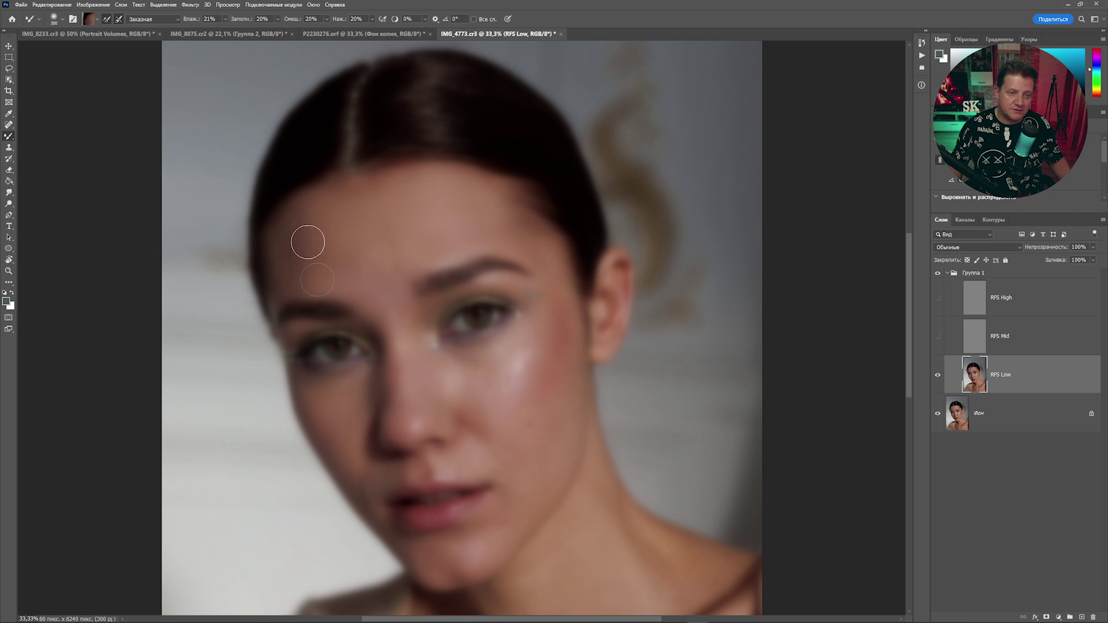
left_click(298, 242, "alt")
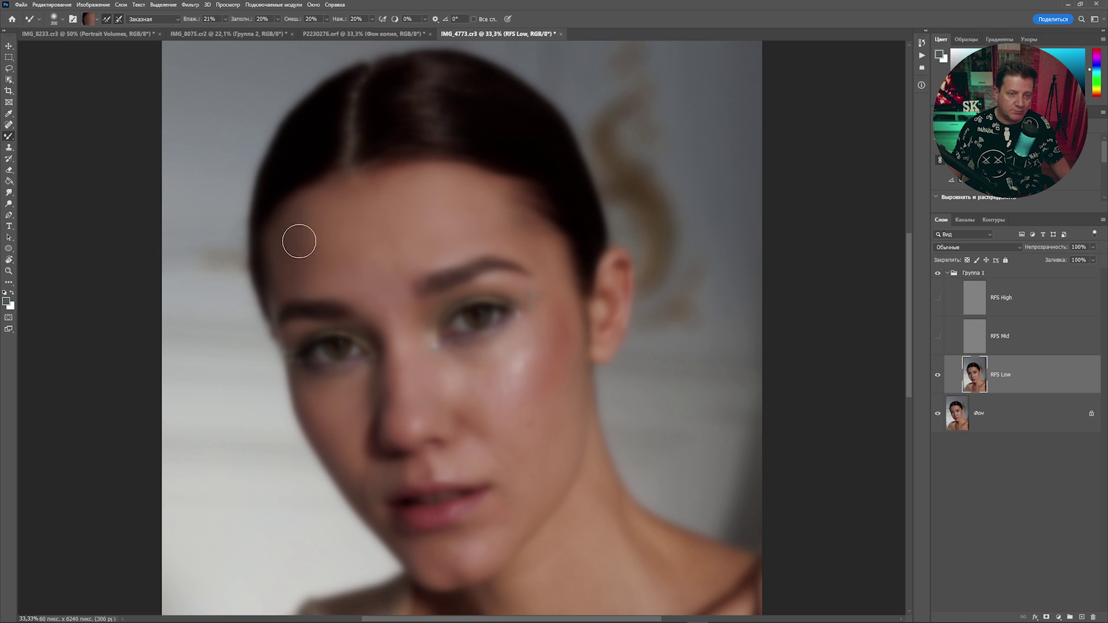
left_click(330, 219, "alt")
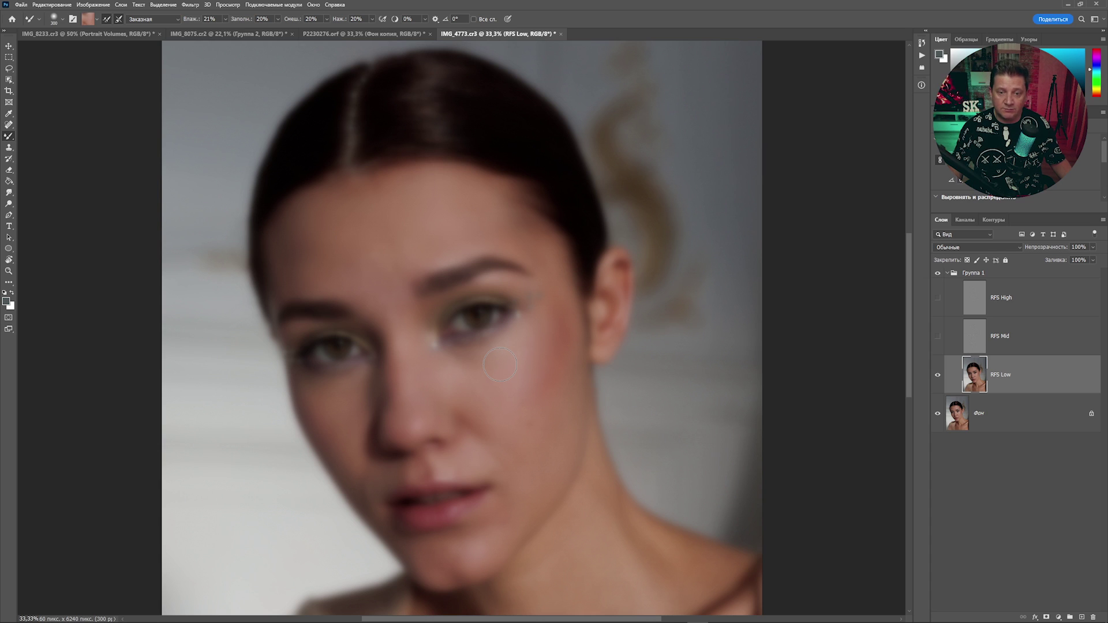
Smooth the tones on the lit cheek and around the adjacent eyebrow on RFS Low with the Mixer Brush, sampling nearby skin
left_click(517, 376, "alt")
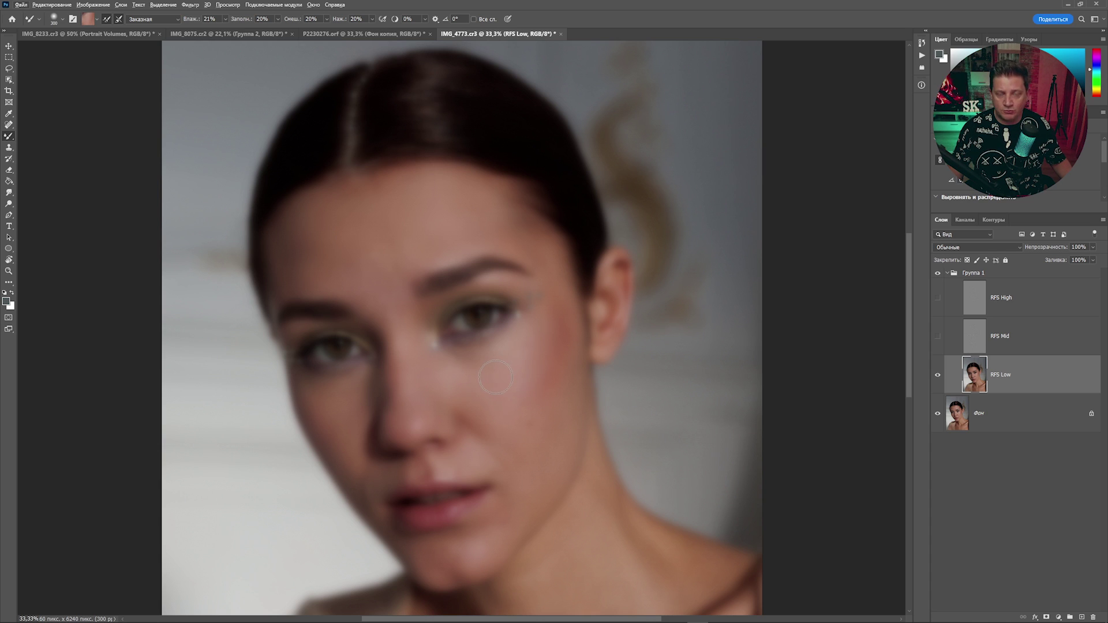
key("ctrl+plus")
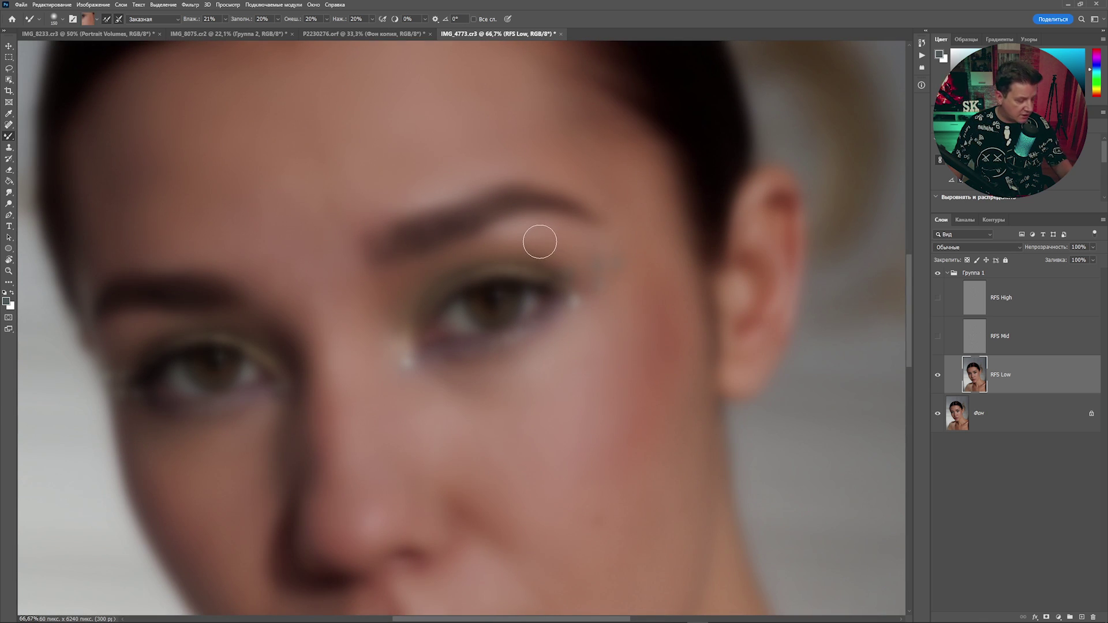
left_click(548, 235, "alt")
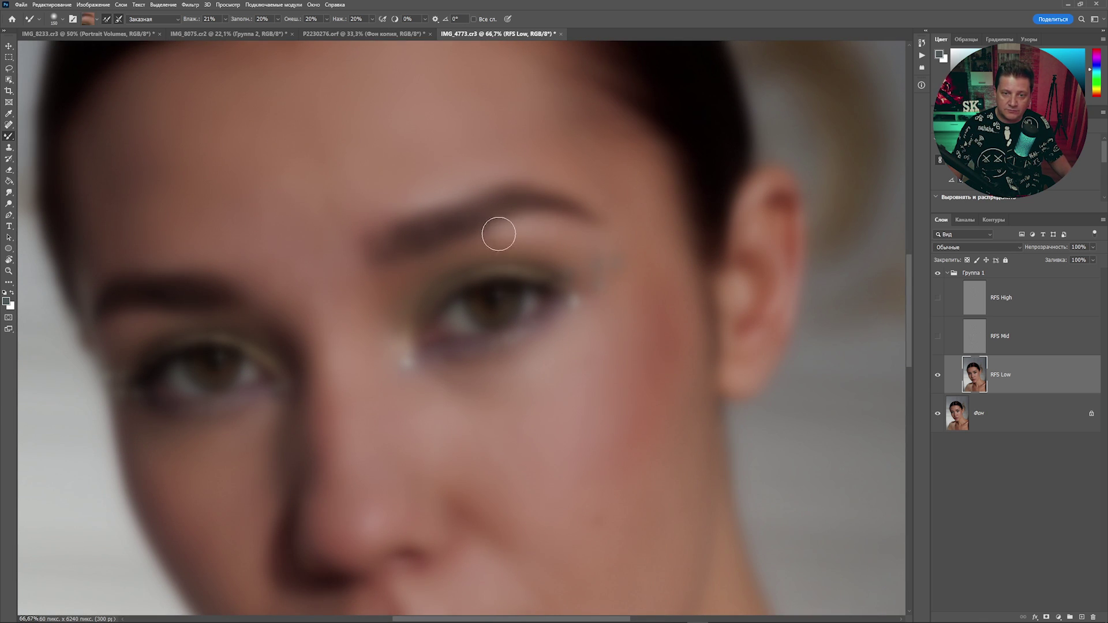
left_click(408, 176, "alt")
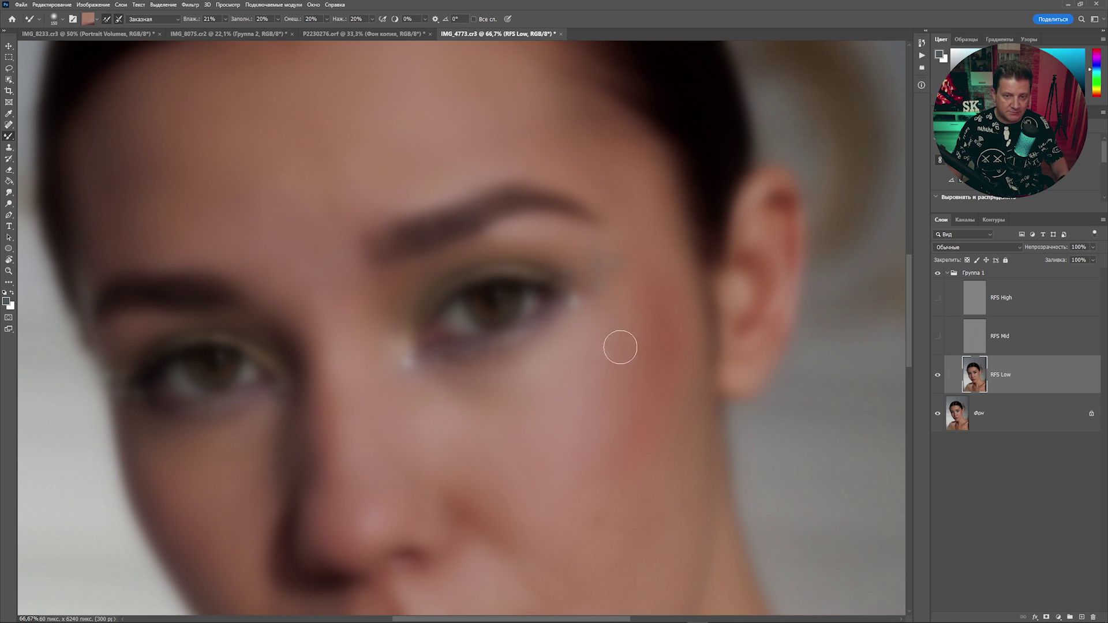
left_click_drag(460, 361, 463, 77)
left_click_drag(500, 249, 453, 183)
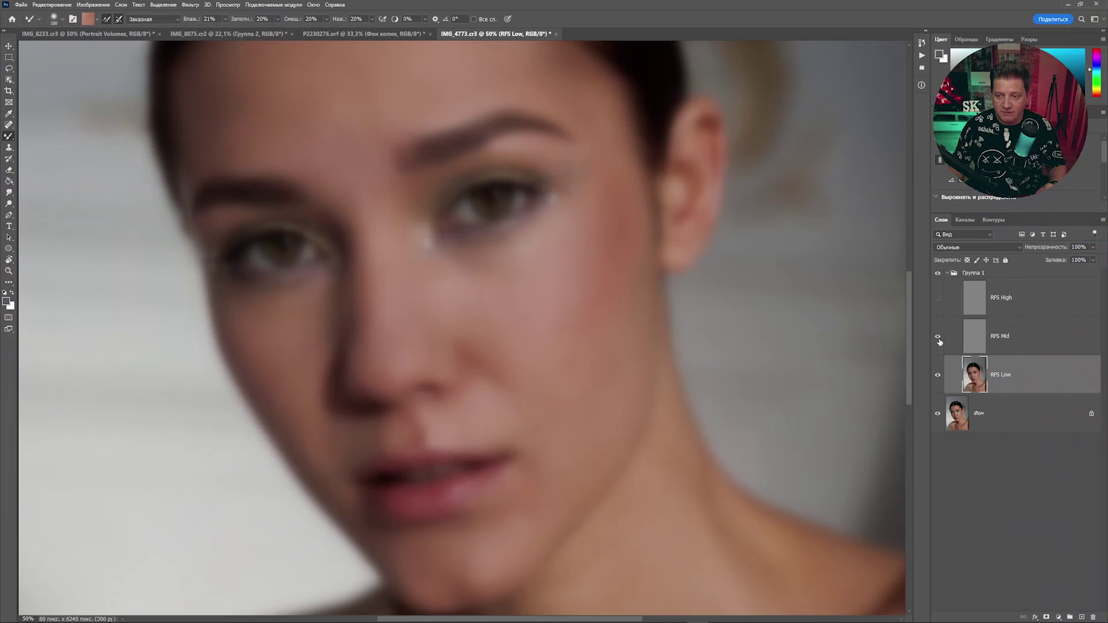
Show the RFS Mid and RFS High layers again and toggle the layer group's visibility to compare before and after
left_click_drag(939, 347, 938, 298)
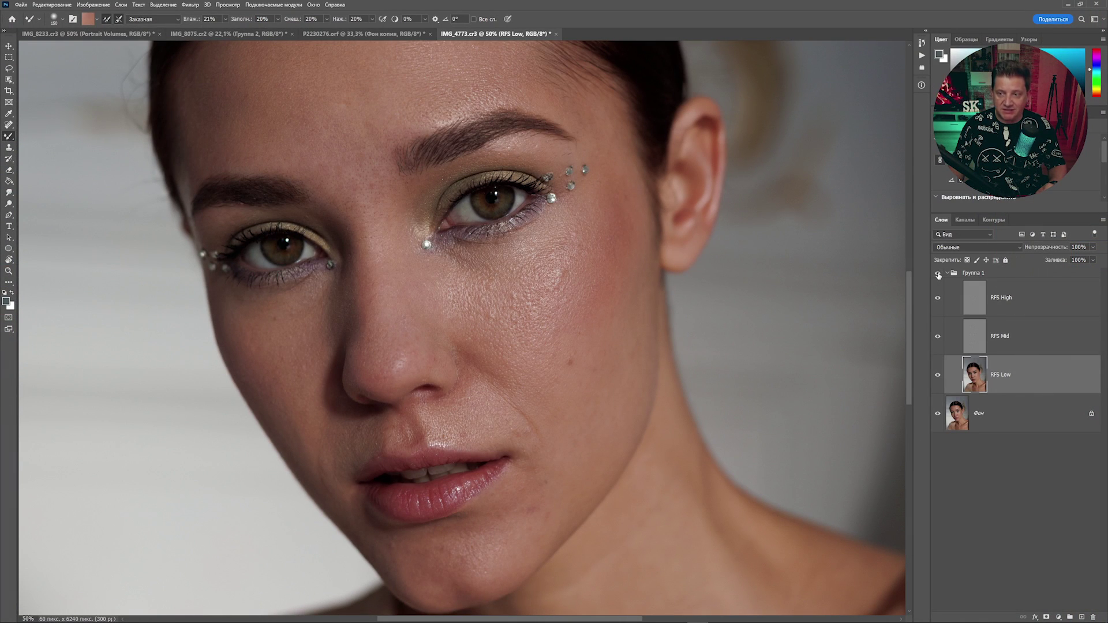
left_click(939, 275)
left_click(938, 276)
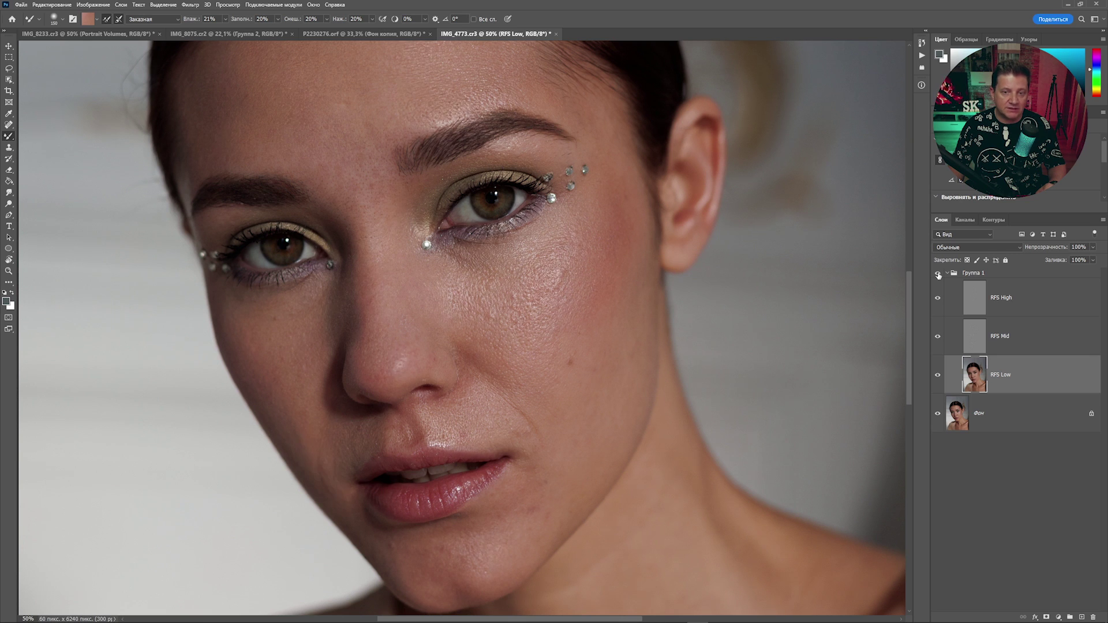
left_click(939, 275)
left_click(938, 276)
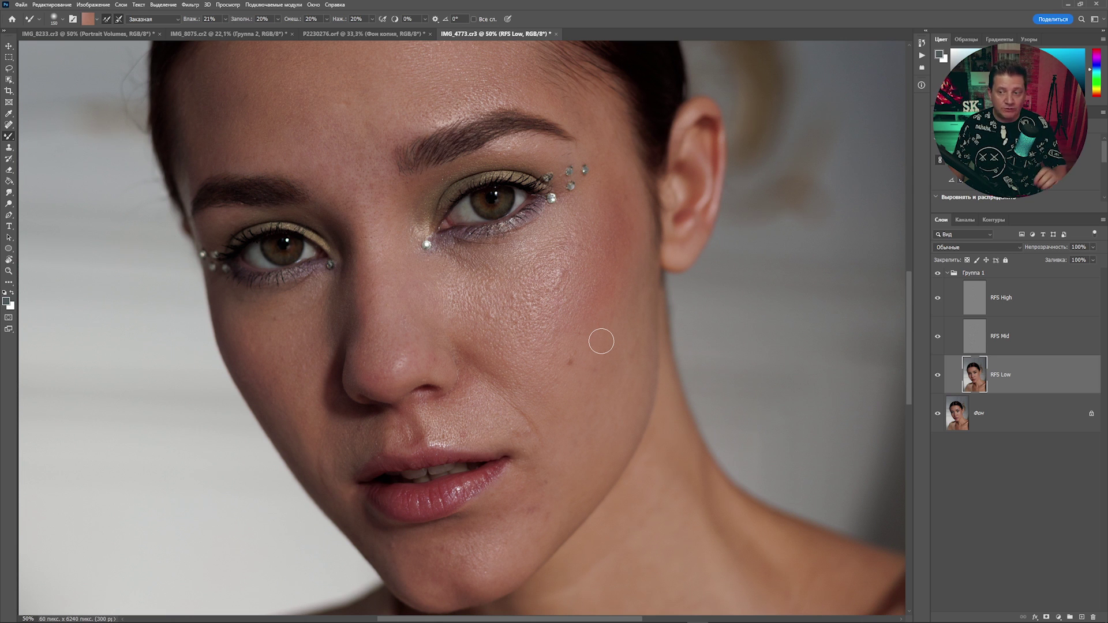
Hide the RFS High layer and select RFS Mid for retouching the lower face
left_click(938, 298)
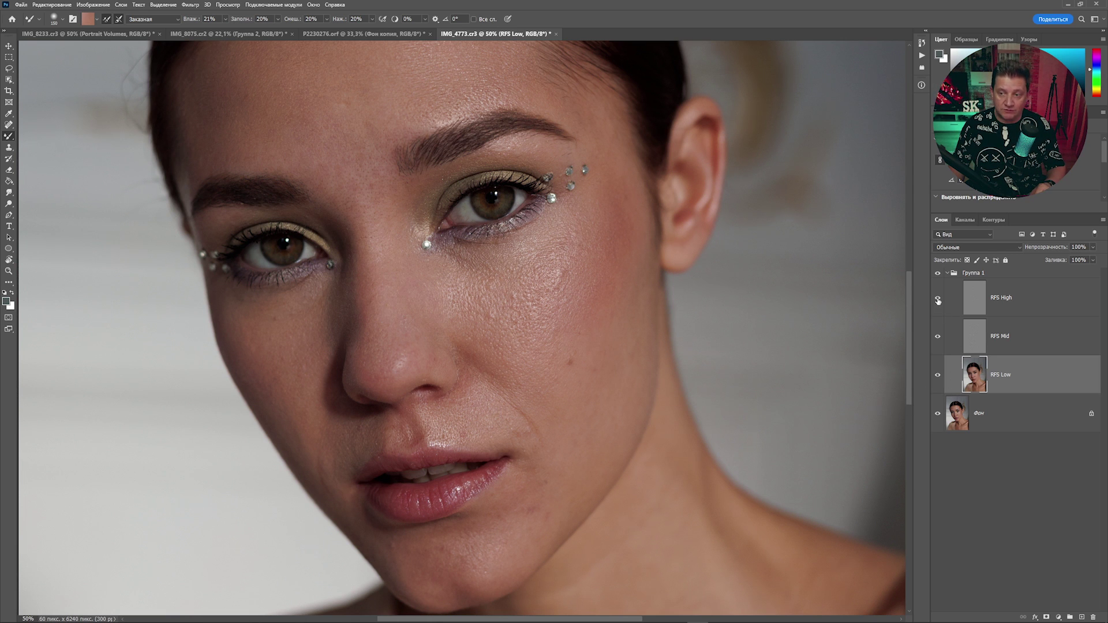
left_click(1042, 345)
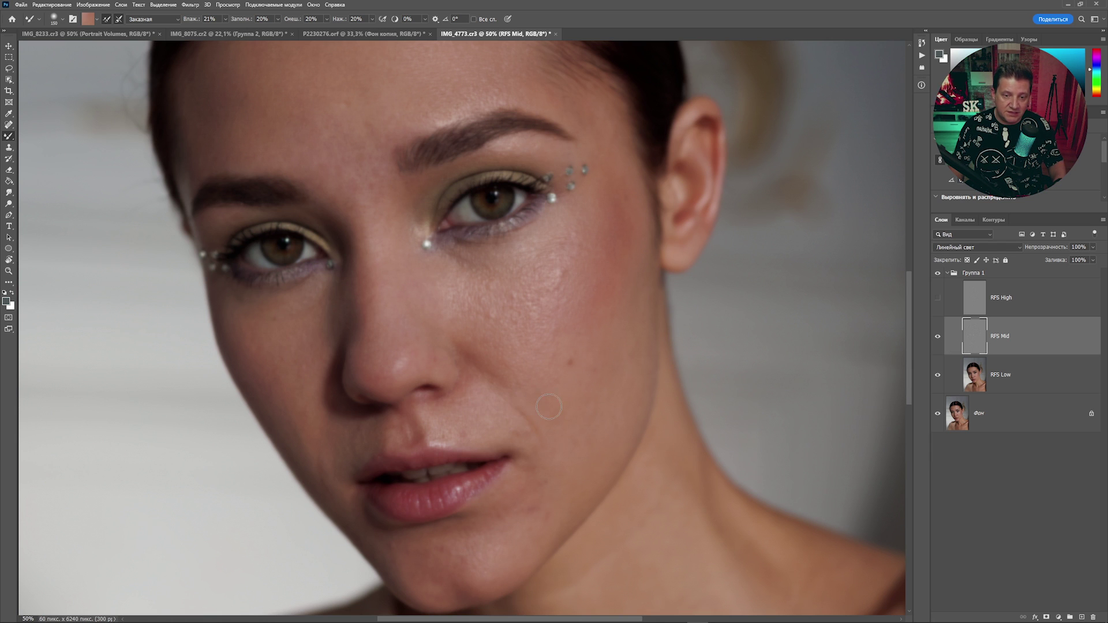
left_click_drag(512, 404, 463, 262)
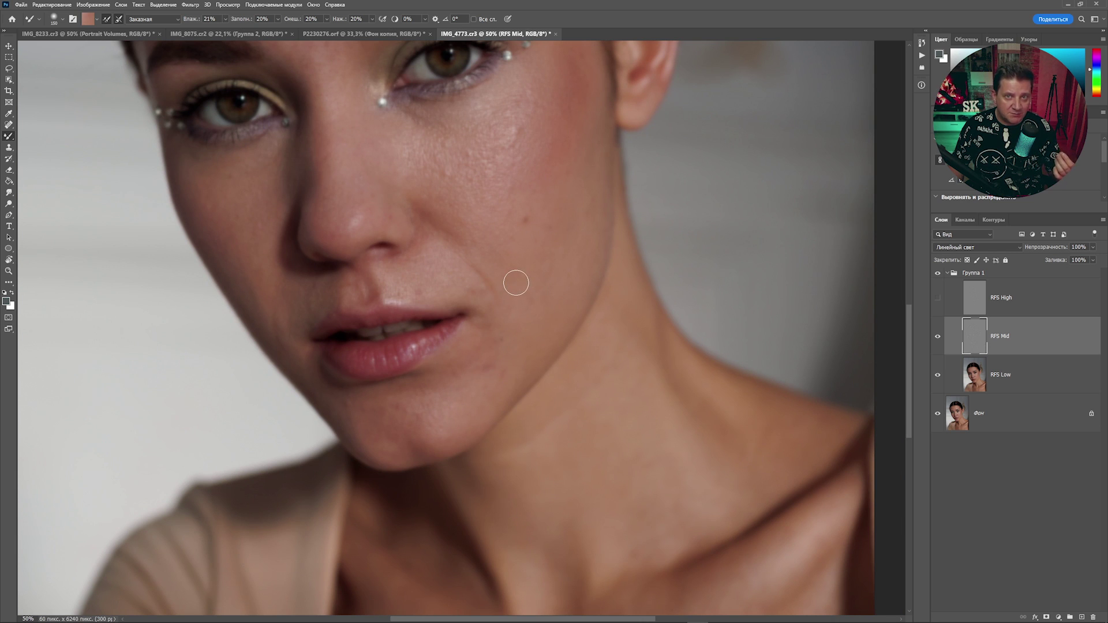
Clone clean neighbouring texture over the blemishes on the cheek and beside the mouth on RFS Mid with the Clone Stamp at size 200
left_click(9, 148)
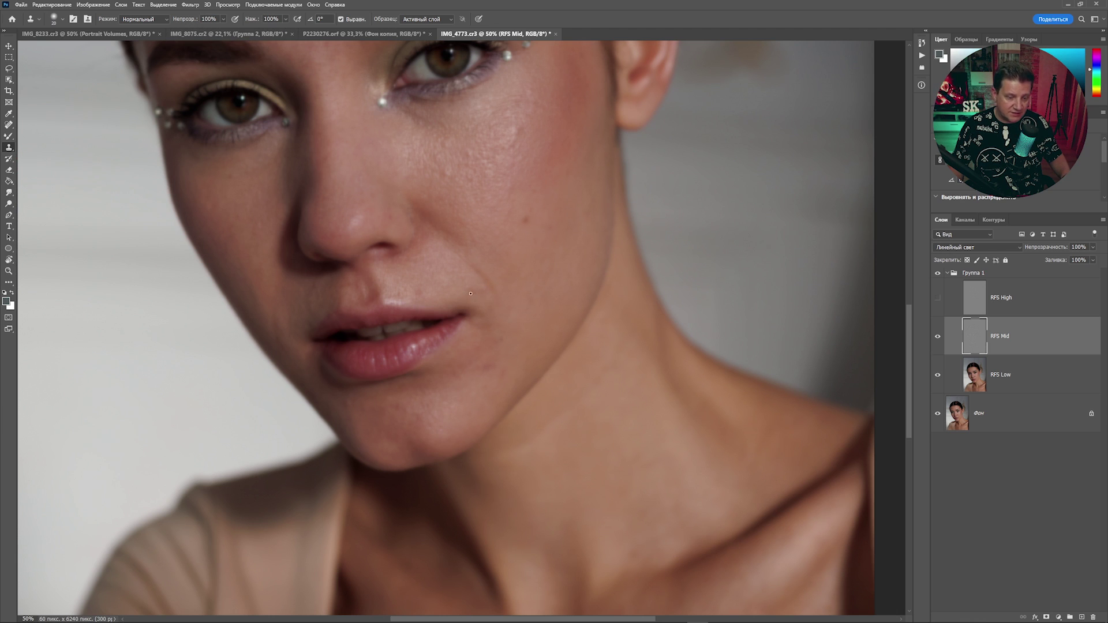
key("bracketright")
key("bracketright")
key("bracketright")
key("bracketright")
key("bracketright")
key("bracketright")
key("bracketright")
key("bracketright")
key("bracketright")
key("bracketright")
key("bracketright")
key("bracketright")
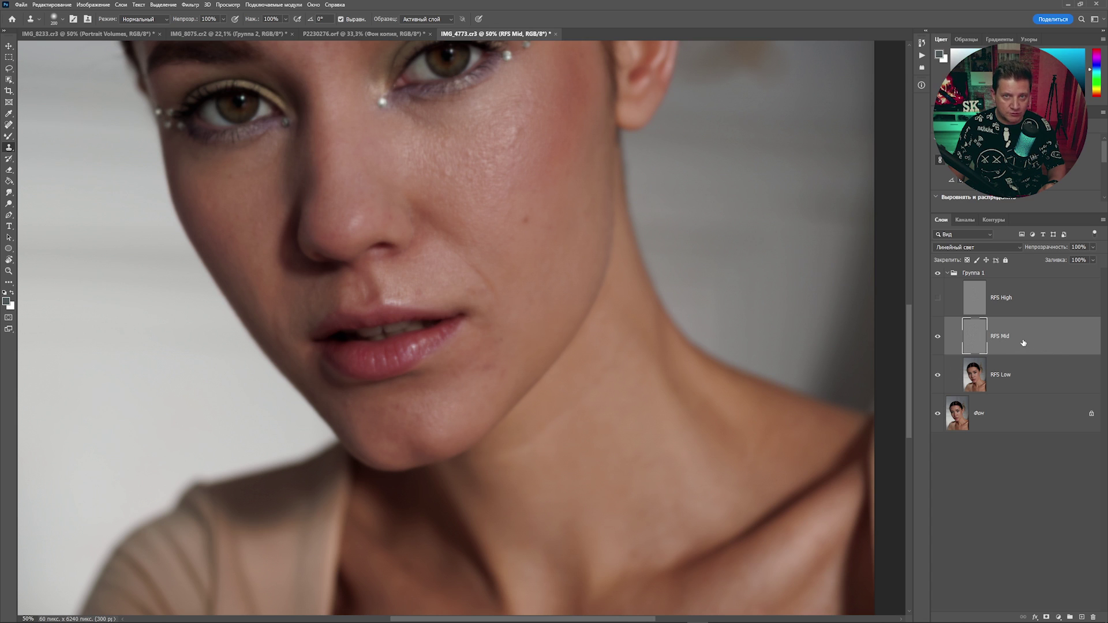
left_click(490, 264, "alt")
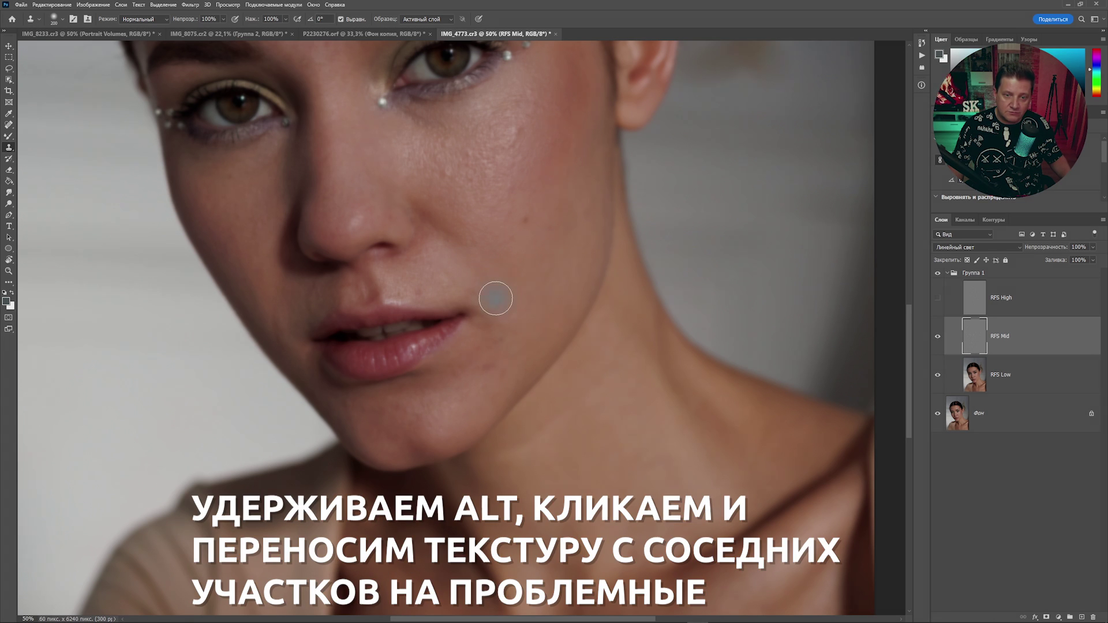
left_click(525, 220)
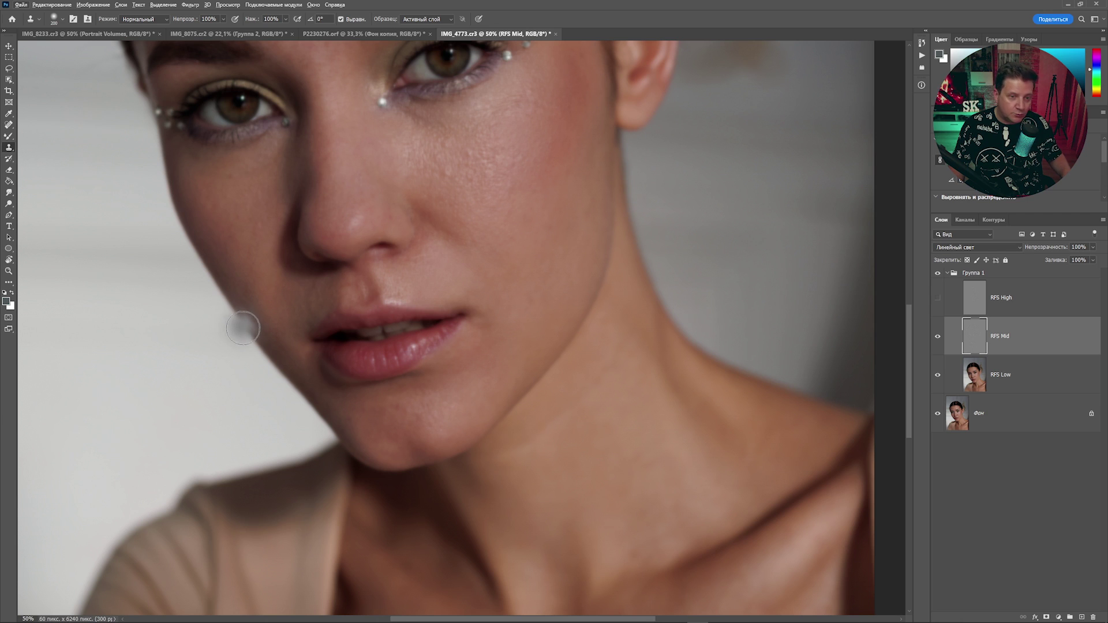
left_click(293, 299, "alt")
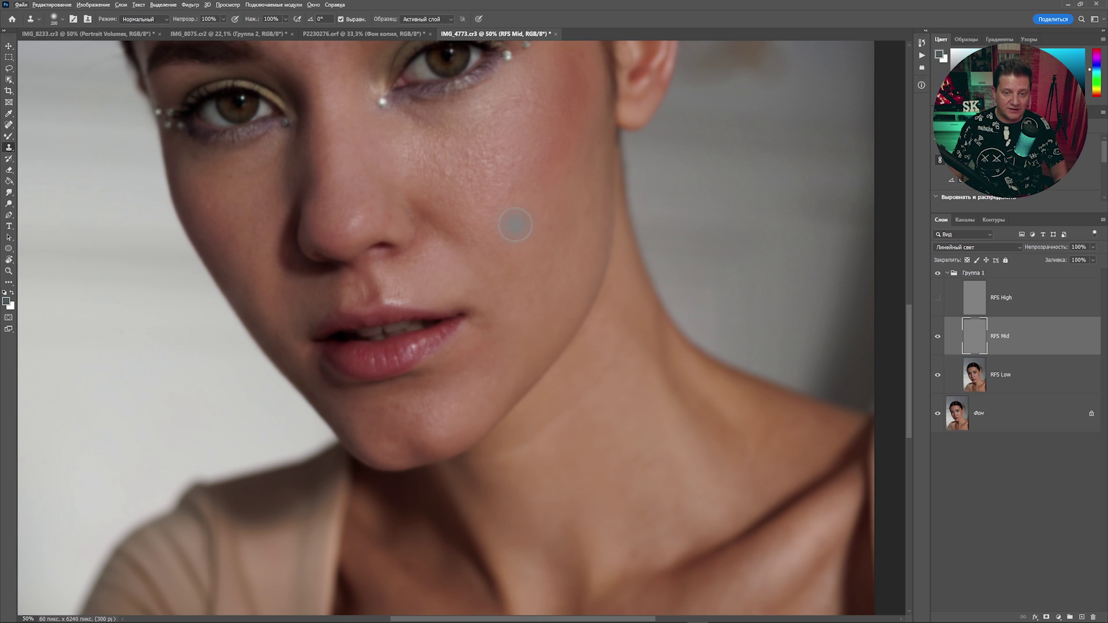
Show the RFS High layer again and toggle its visibility to check the skin texture over the face
left_click(938, 298)
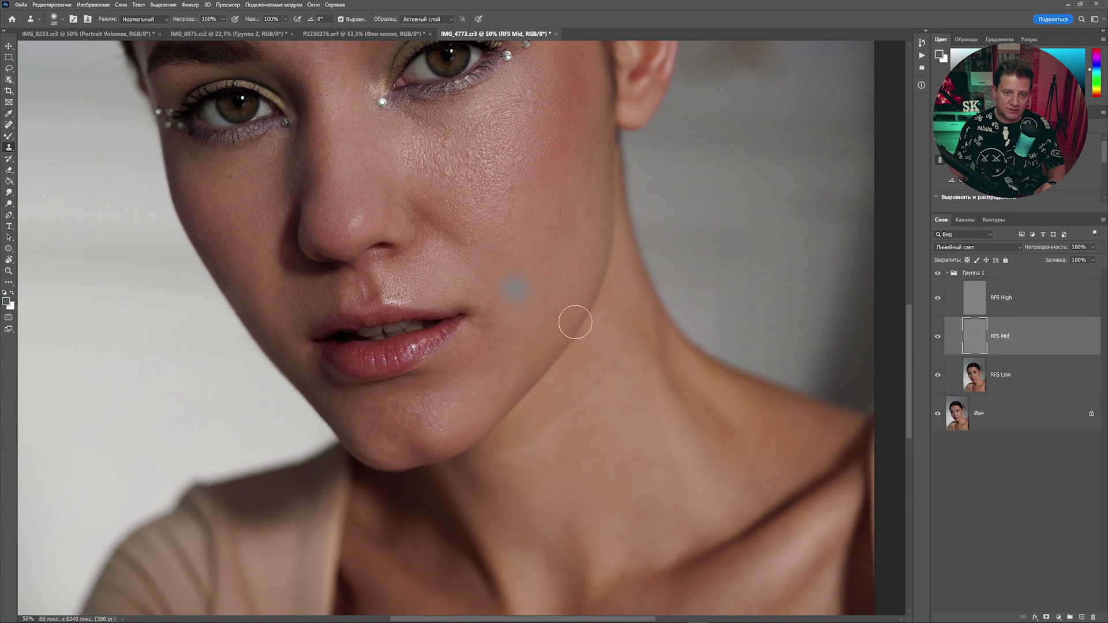
left_click_drag(488, 218, 502, 292)
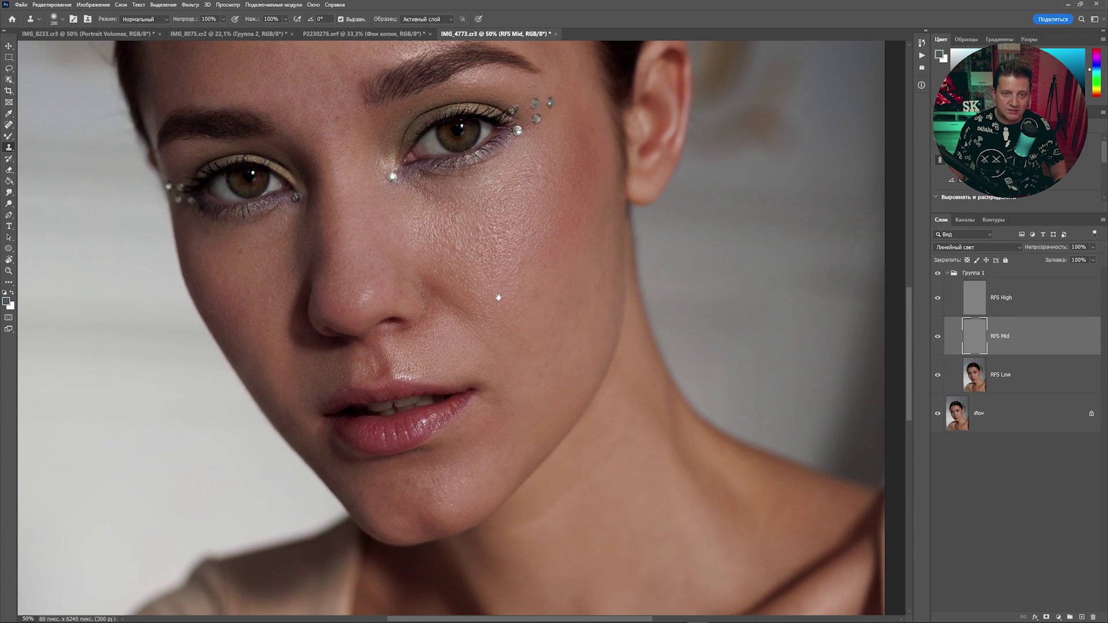
left_click(938, 298)
left_click(937, 297)
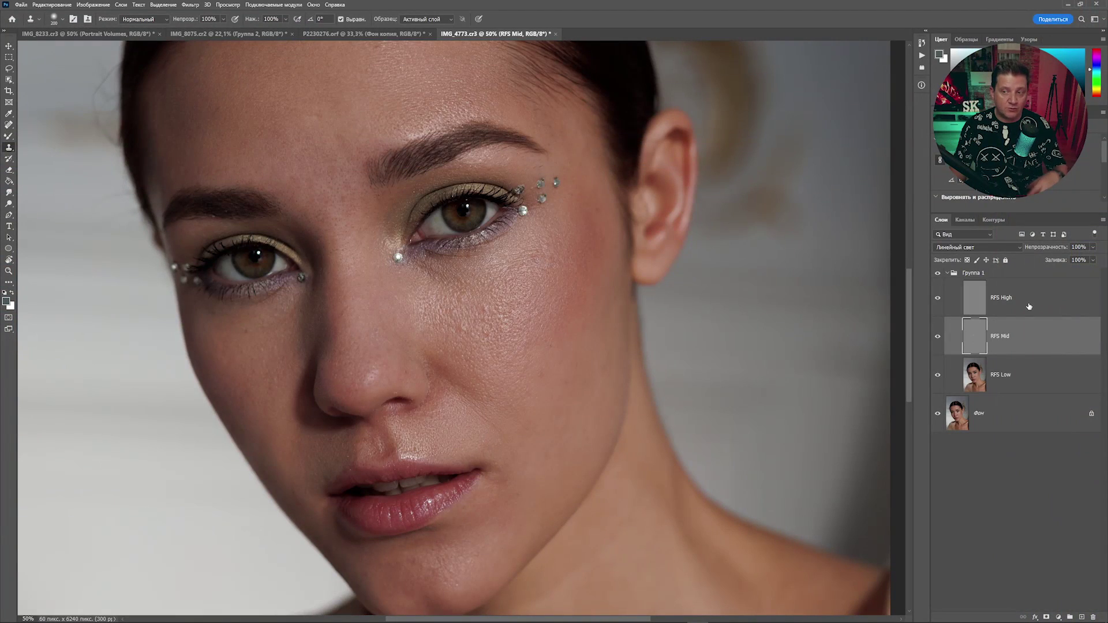
Select the RFS High layer and set the Clone Stamp to size 100 for retouching the forehead's fine texture
left_click(1028, 306)
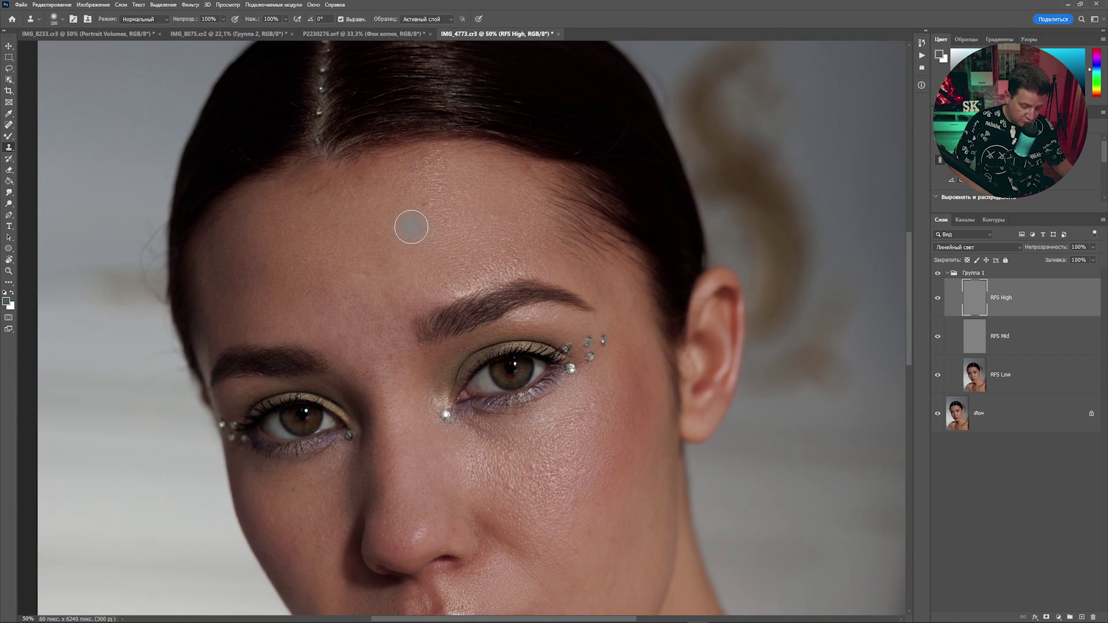
key("ctrl+plus")
key("ctrl+plus")
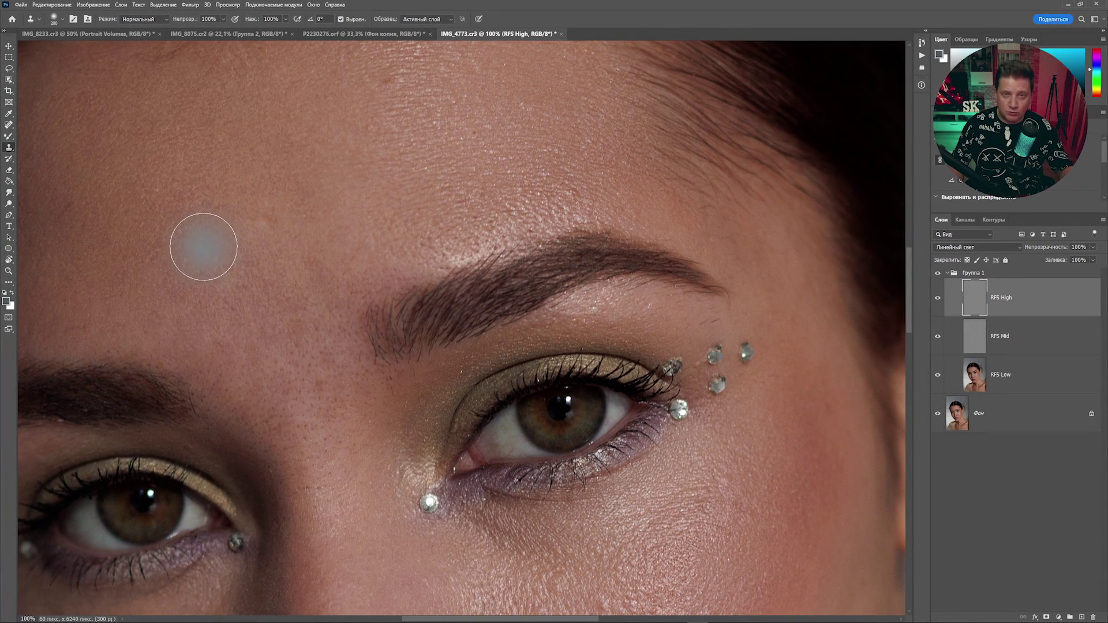
key("bracketleft")
key("bracketleft")
key("bracketleft")
key("bracketleft")
key("bracketleft")
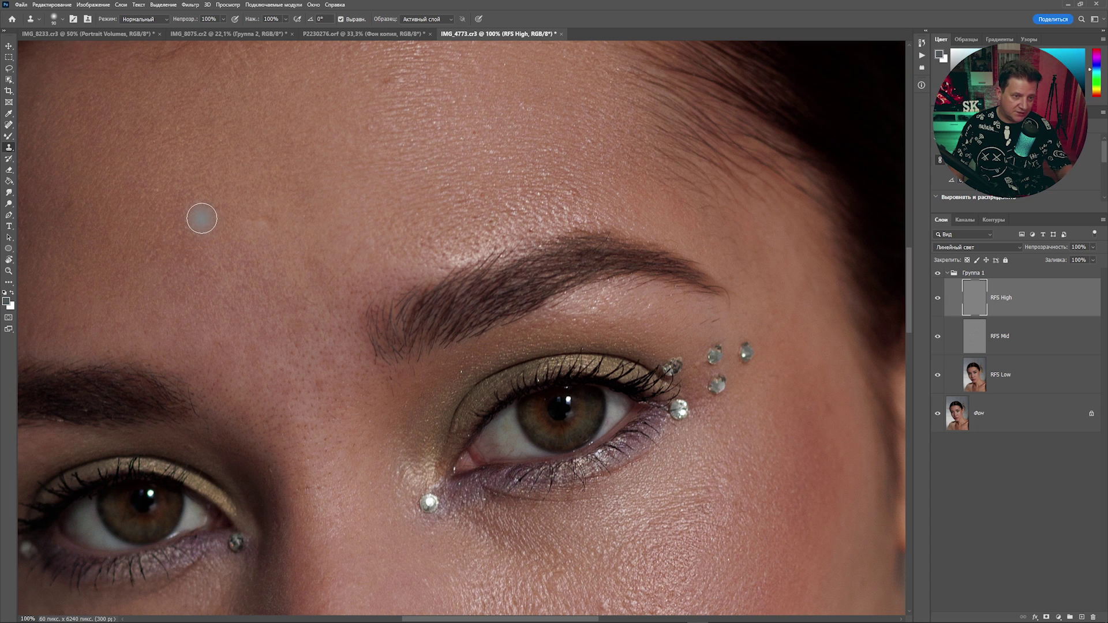
key("bracketright")
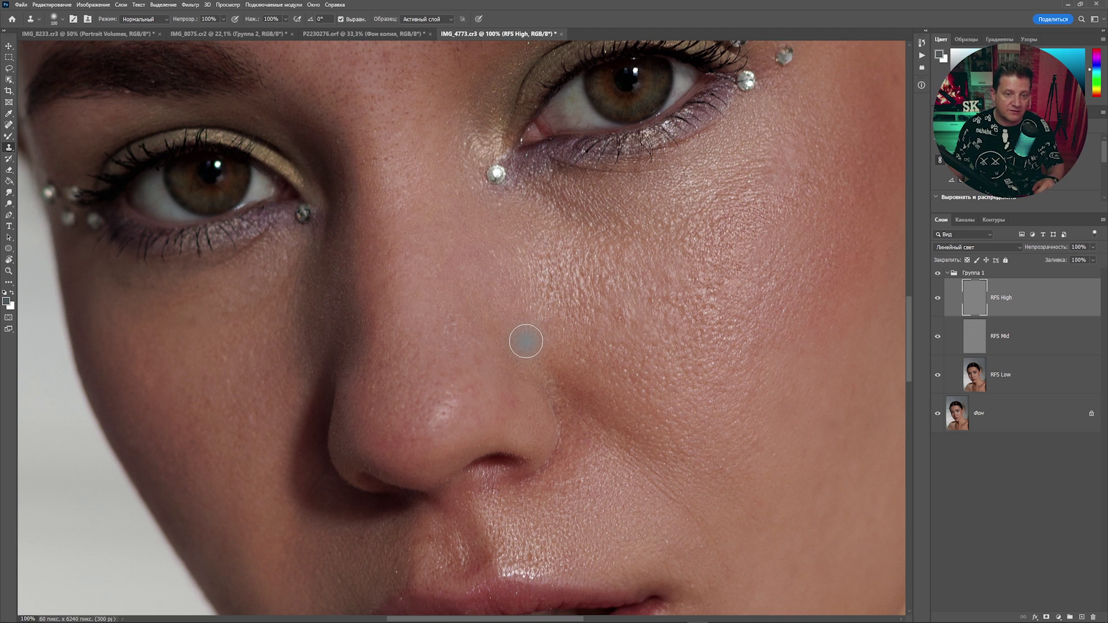
Clone clean skin texture above the upper lip and beside the mouth corner on RFS High with the Clone Stamp at size 70
scroll(334, 206, "down", 5)
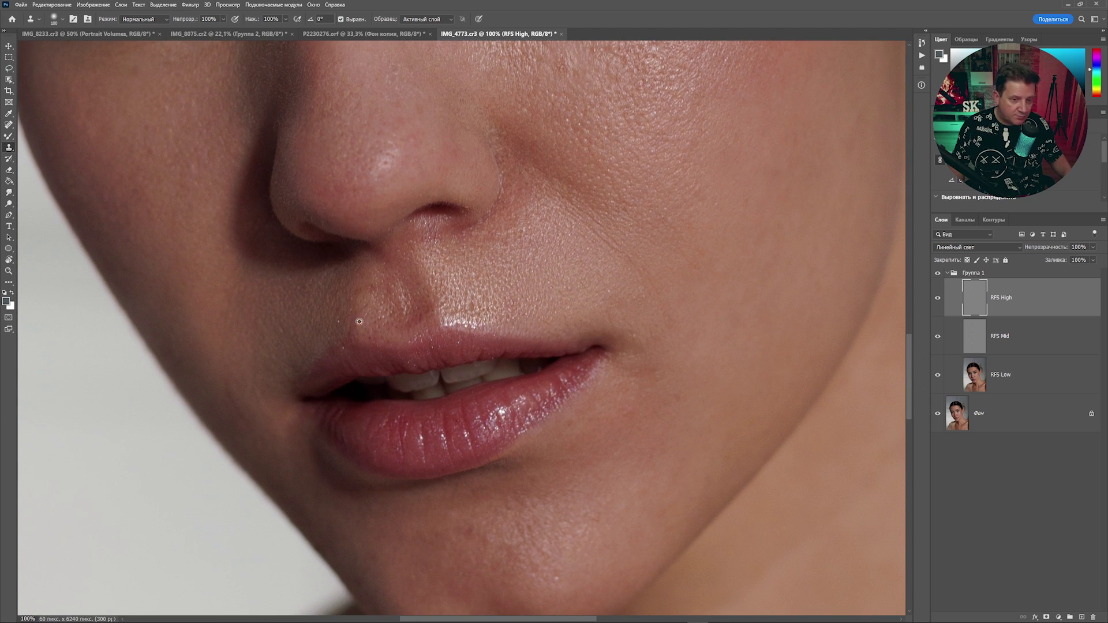
left_click(306, 344, "alt")
key("bracketleft")
key("bracketleft")
key("bracketleft")
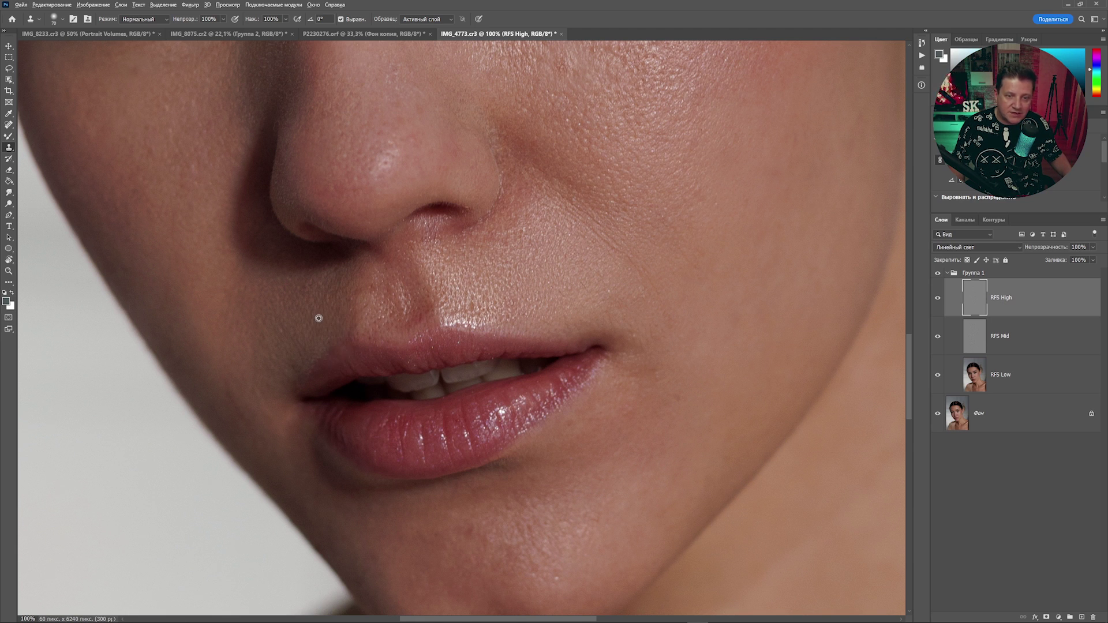
scroll(685, 323, "down", 2)
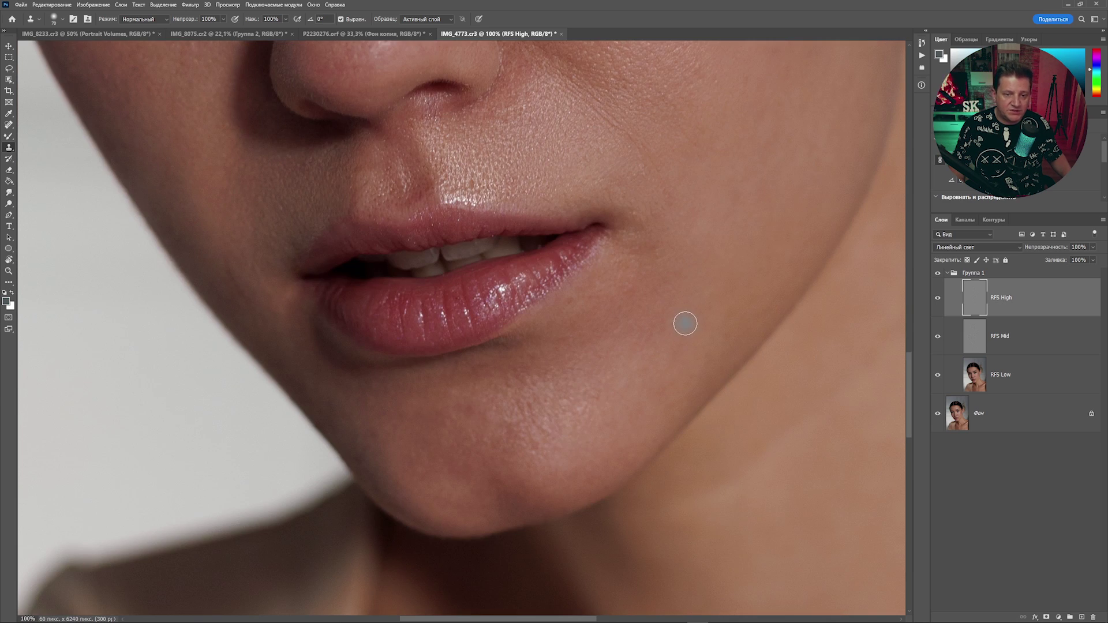
left_click(647, 197, "alt")
left_click(635, 217)
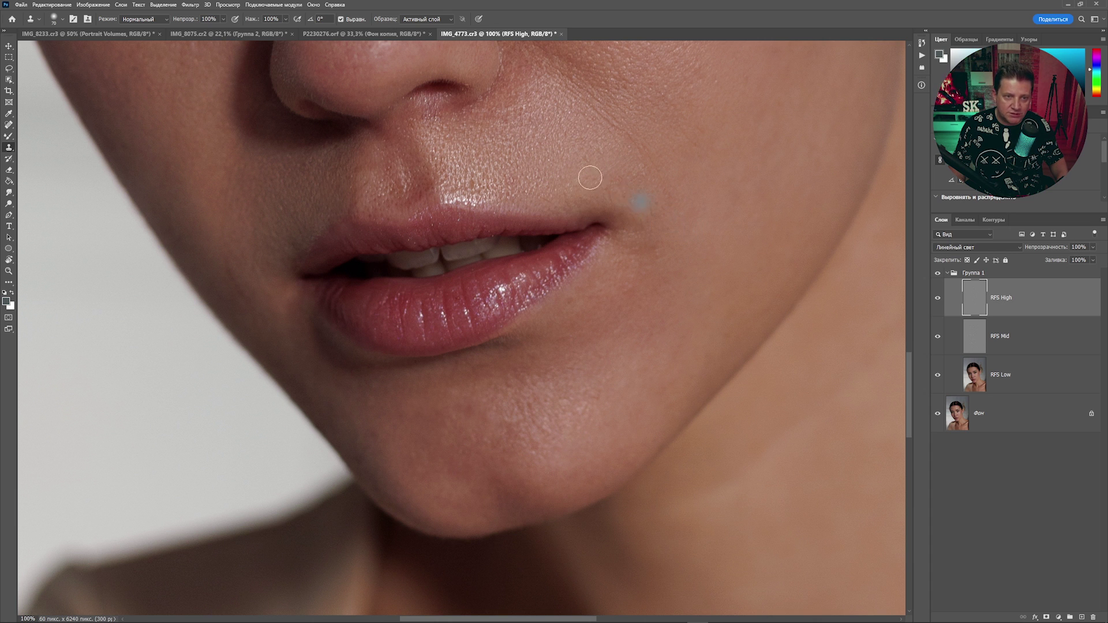
Clone smoother texture over the pores between the eyebrows and along the nose bridge on RFS High
left_click_drag(570, 154, 425, 328)
mouse_move(431, 259)
left_mouse_down()
mouse_move(445, 371)
mouse_move(421, 362)
left_mouse_up()
left_click_drag(363, 340, 452, 250)
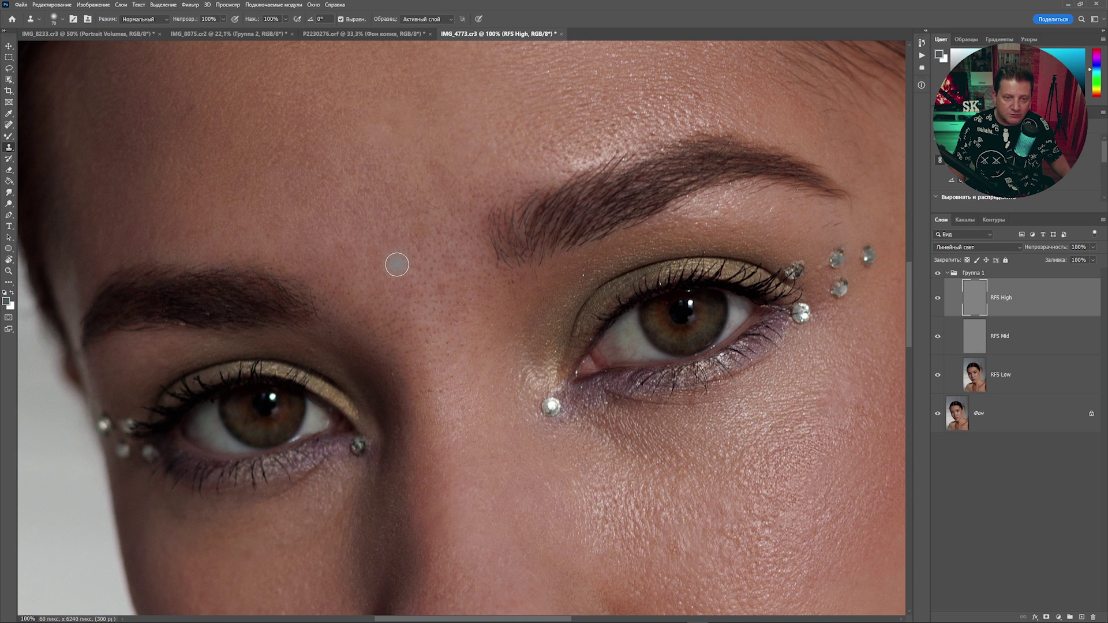
left_click(418, 226, "alt")
left_click(421, 248)
left_click(446, 418, "alt")
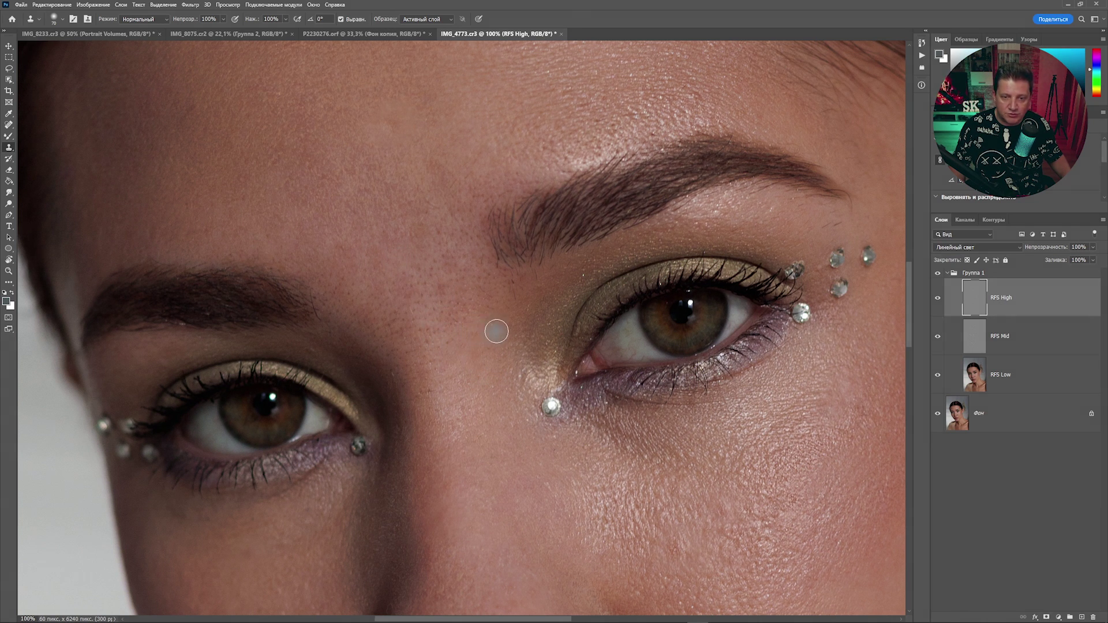
Select the layer group and toggle its visibility to compare the whole portrait before and after retouching
key("ctrl+0")
left_click(947, 276)
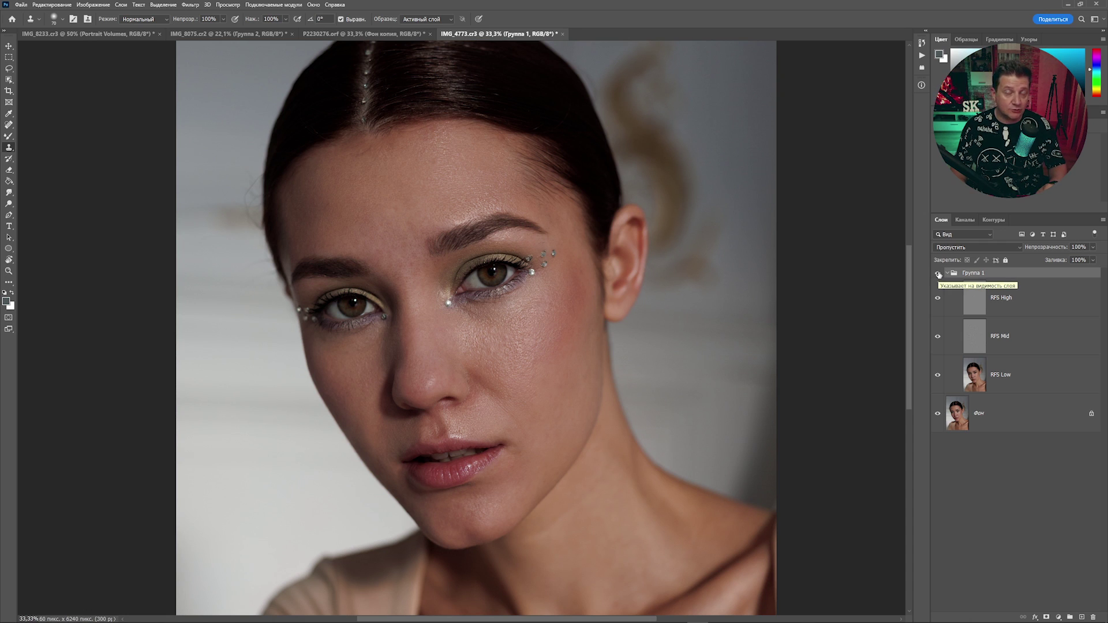
left_click(938, 275)
left_click(938, 275)
left_click(938, 275)
left_click(938, 275)
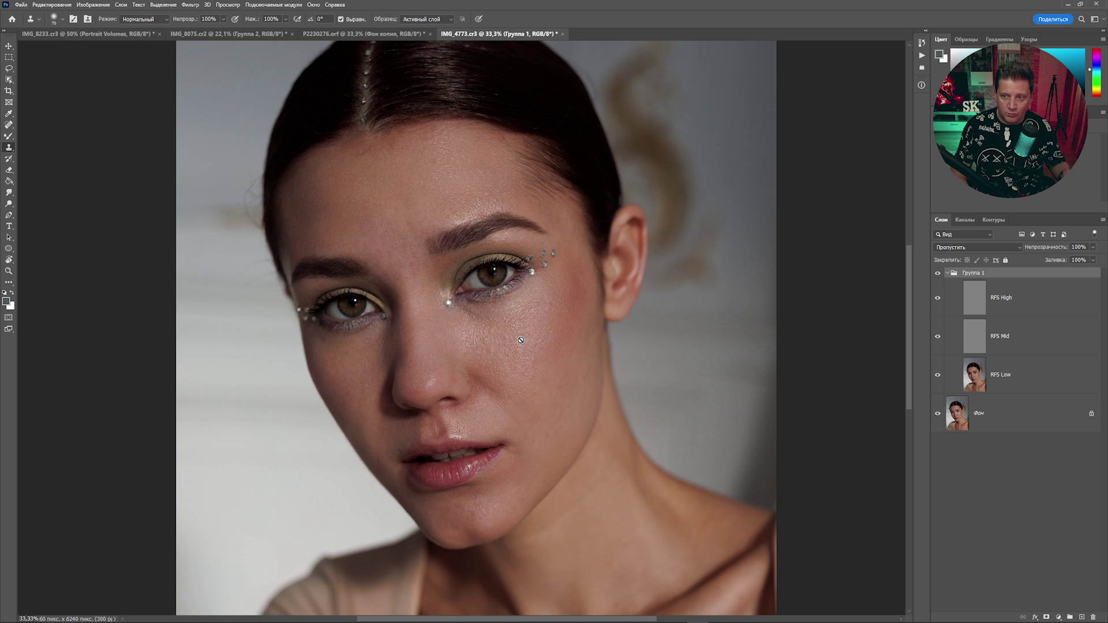
Select the RFS Mid layer, enlarge the Clone Stamp brush and clone smoother texture over the cheek beside the nose
left_click(1015, 349)
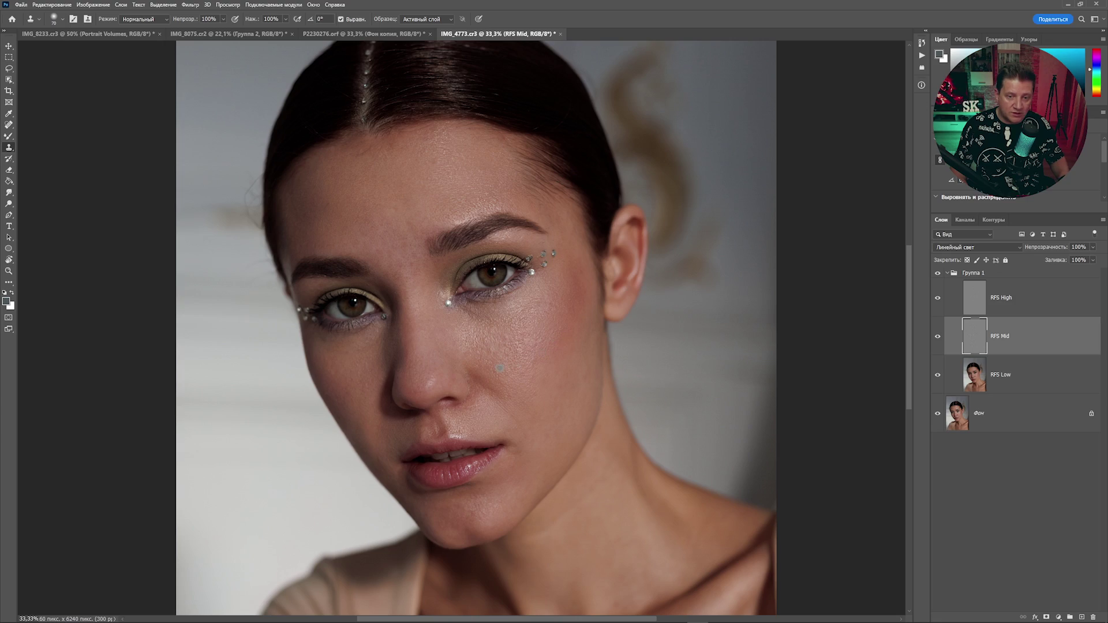
scroll(504, 263, "up", 5)
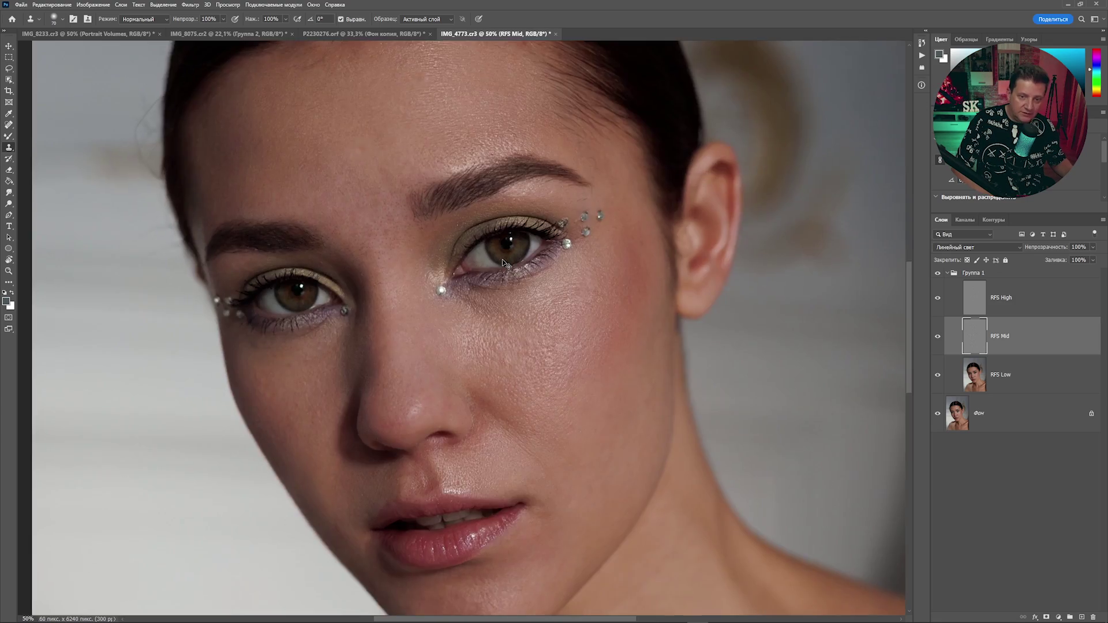
scroll(519, 298, "down", 3)
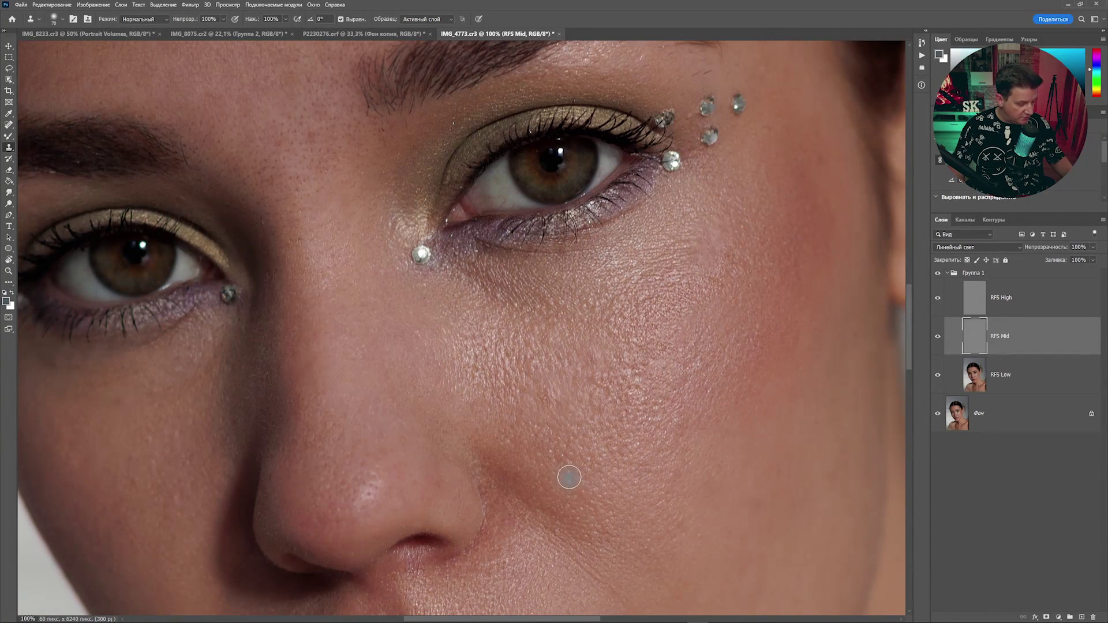
key("bracketright")
key("bracketright")
key("bracketright")
key("bracketright")
key("bracketright")
left_click(519, 352, "alt")
left_click(603, 408)
left_click(629, 384, "alt")
left_click(560, 430, "alt")
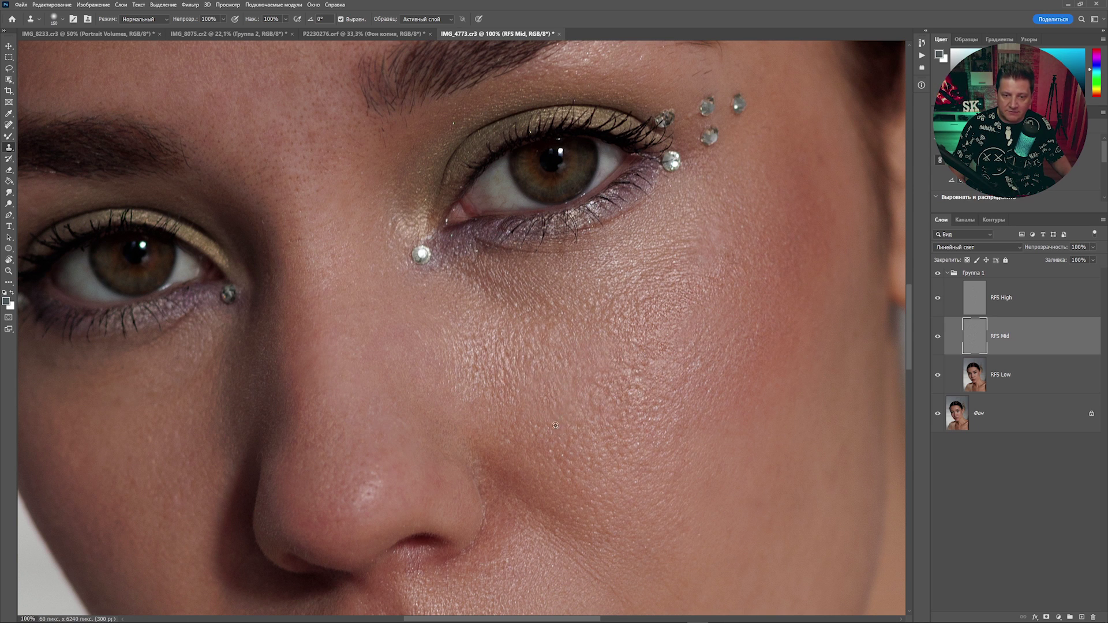
Clone cleaner skin texture over the bright cheek area below the eye and towards the outer cheek on RFS Mid
left_click(652, 418)
left_click(605, 406, "alt")
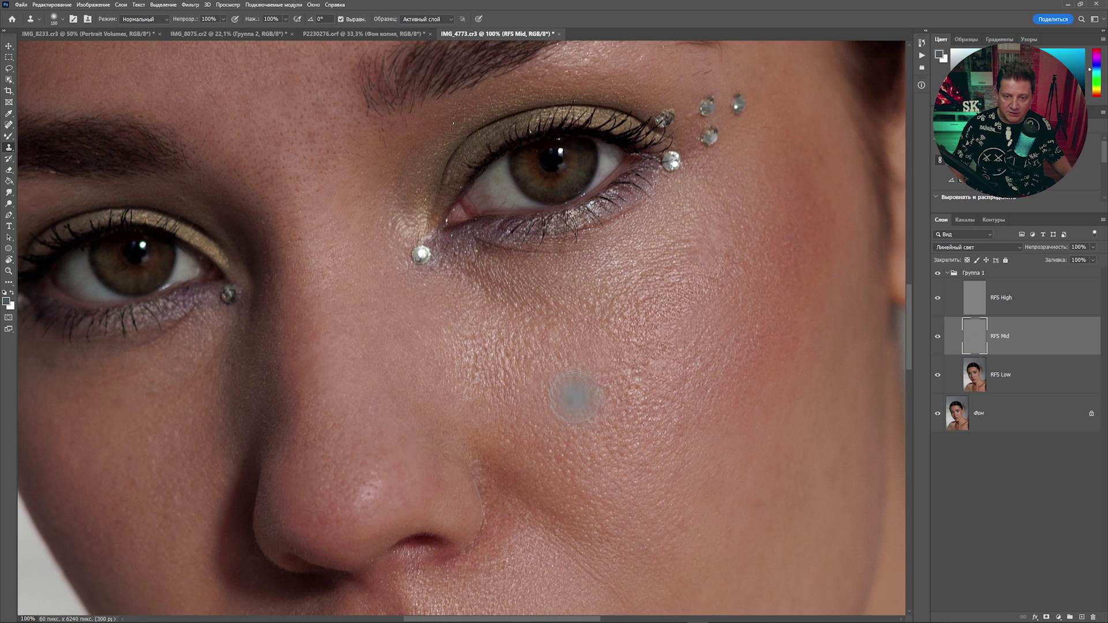
left_click(518, 367, "alt")
left_click(542, 372)
left_click(624, 423, "alt")
left_click(574, 344)
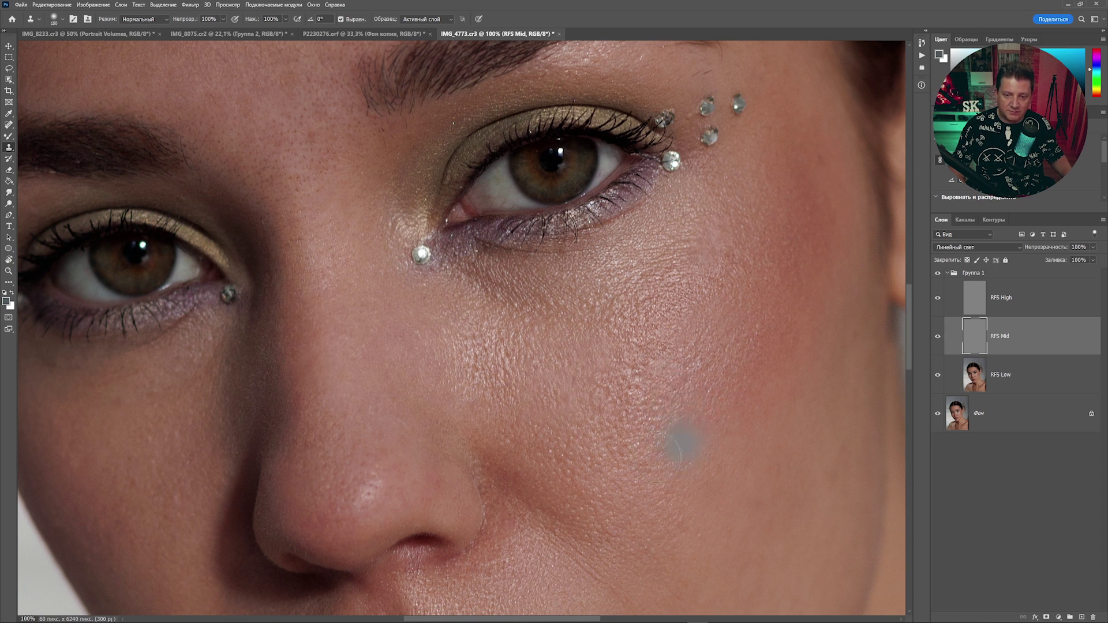
left_click(582, 425, "alt")
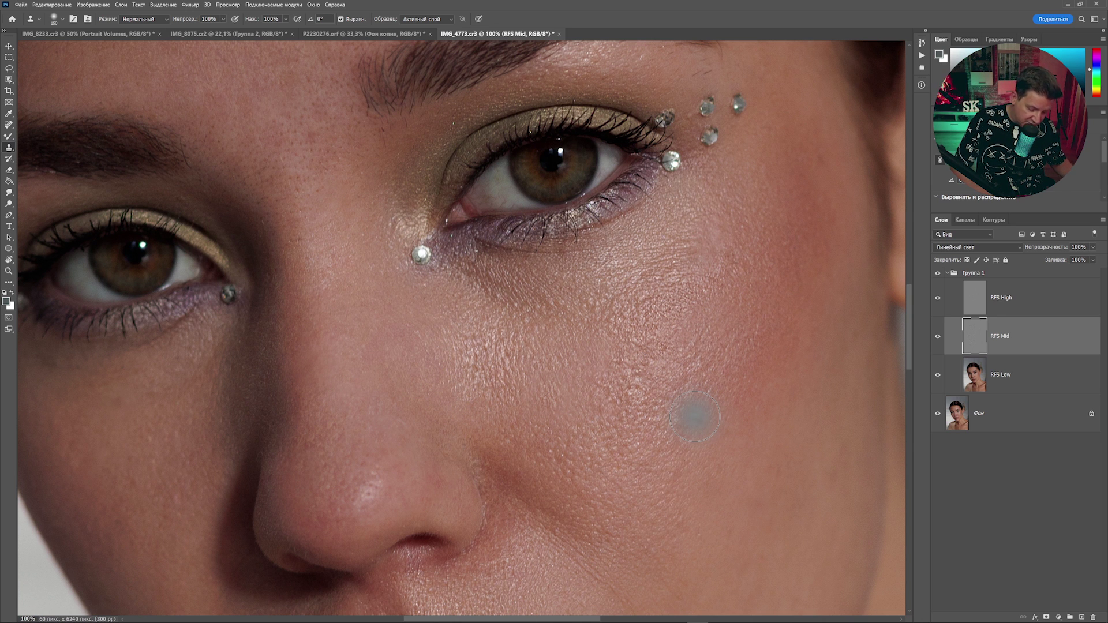
Select the RFS Low layer and toggle the frequency group's visibility to compare the whole portrait before and after retouching
key("ctrl+minus")
key("ctrl+minus")
key("ctrl+minus")
key("ctrl+minus")
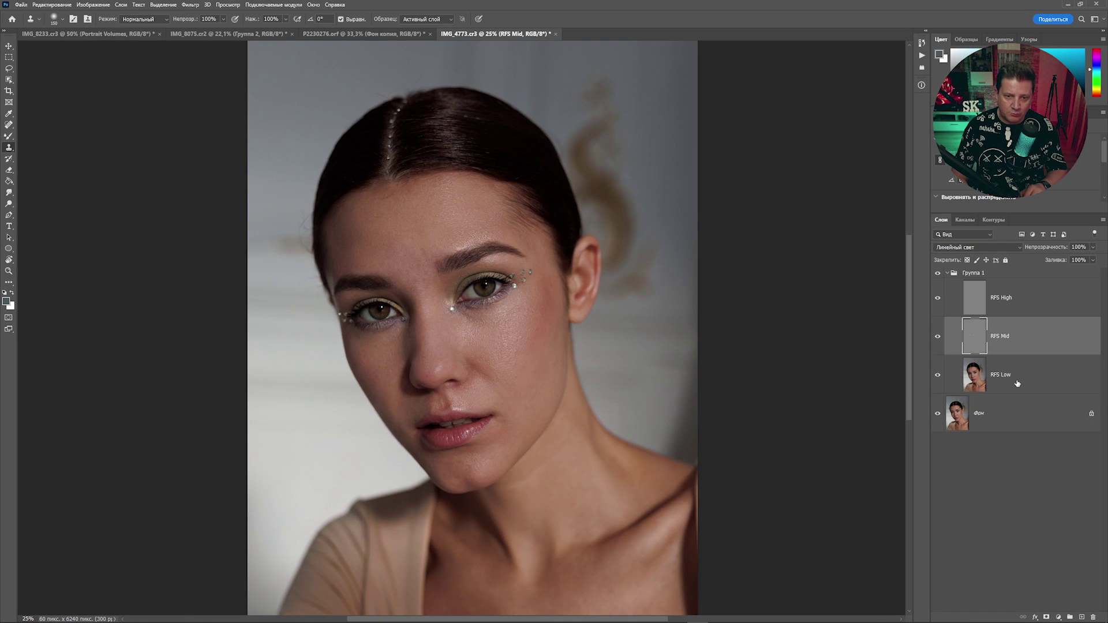
left_click(1017, 383)
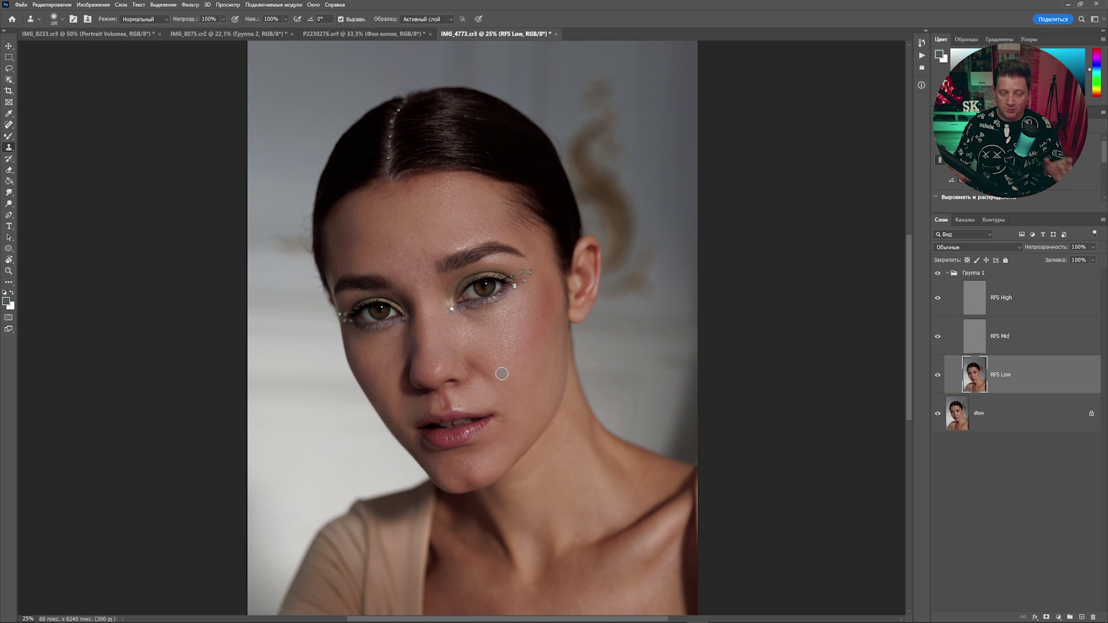
left_click(938, 273)
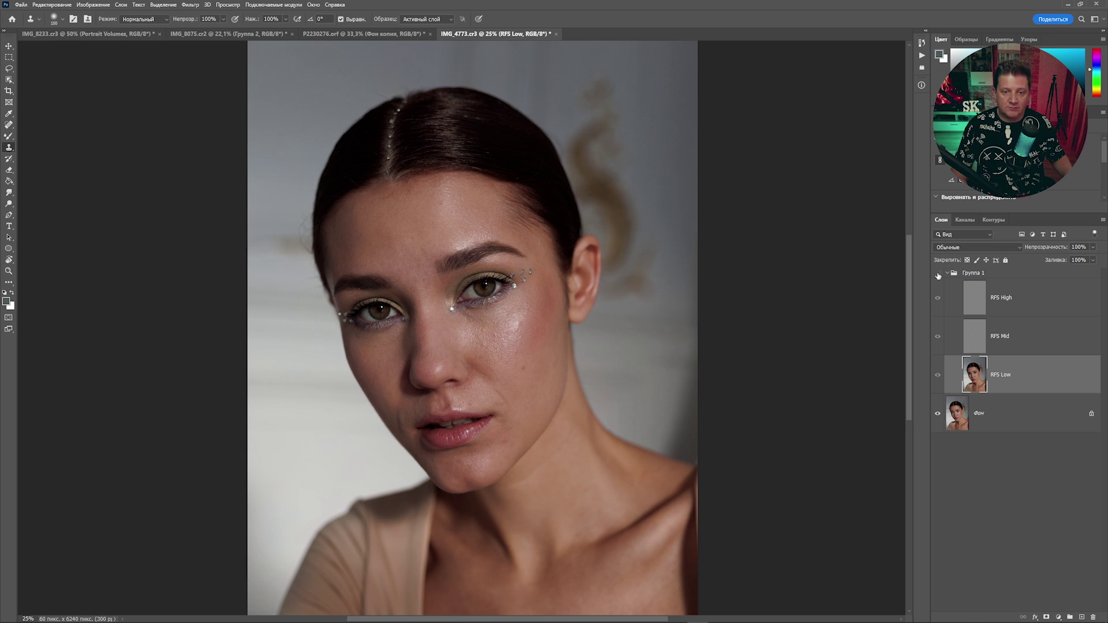
left_click(938, 274)
left_click(938, 275)
left_click(938, 274)
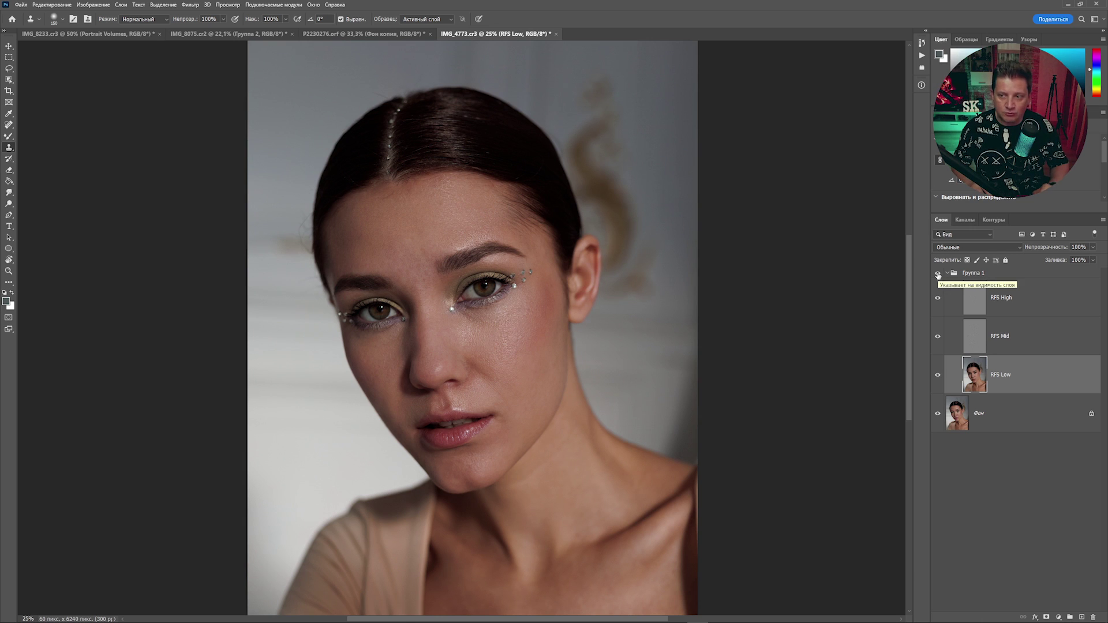
Stamp all visible layers into a new merged layer above the frequency group and switch to the Move tool
left_click(1016, 275)
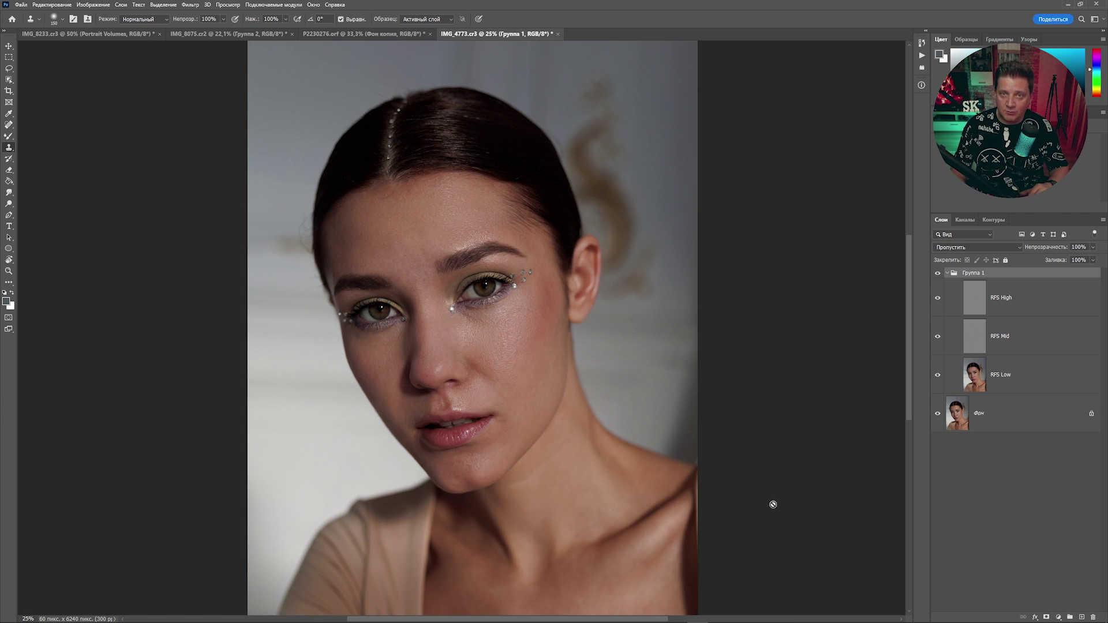
key("ctrl+shift+alt+e")
key("v")
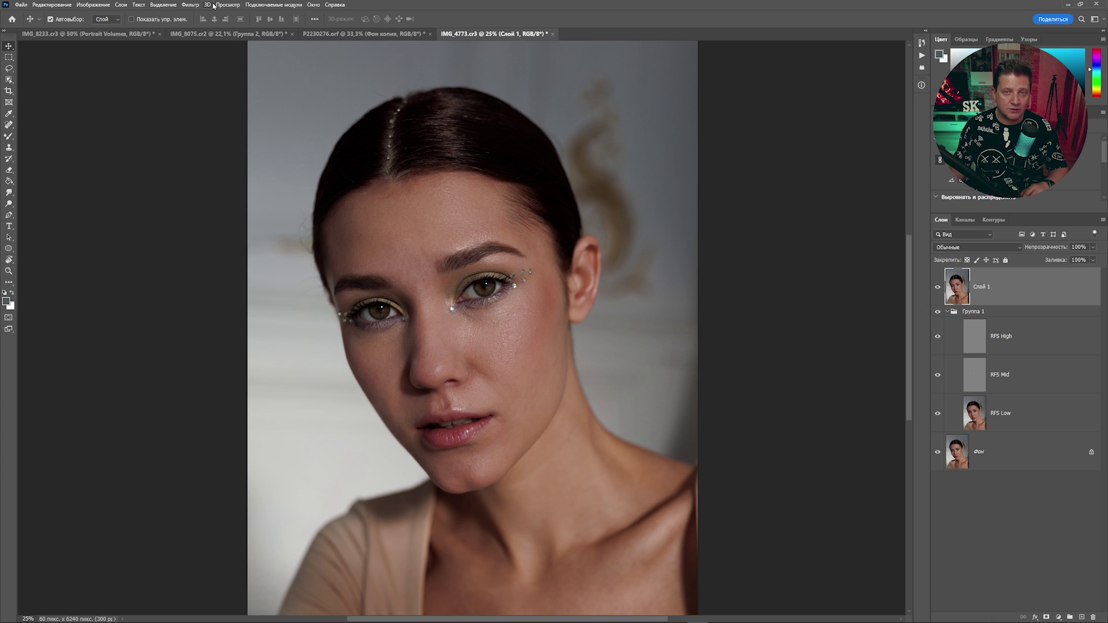
Apply the Retouch4me Portrait Volumes filter to the merged layer with Blend at 100
left_click(190, 5)
mouse_move(267, 235)
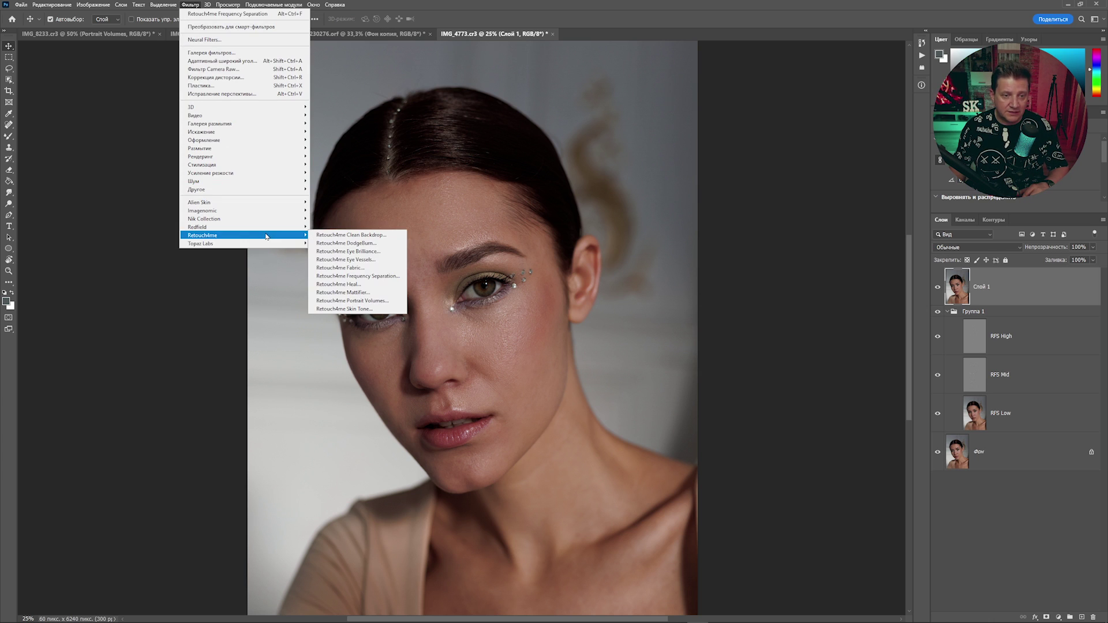
left_click(380, 301)
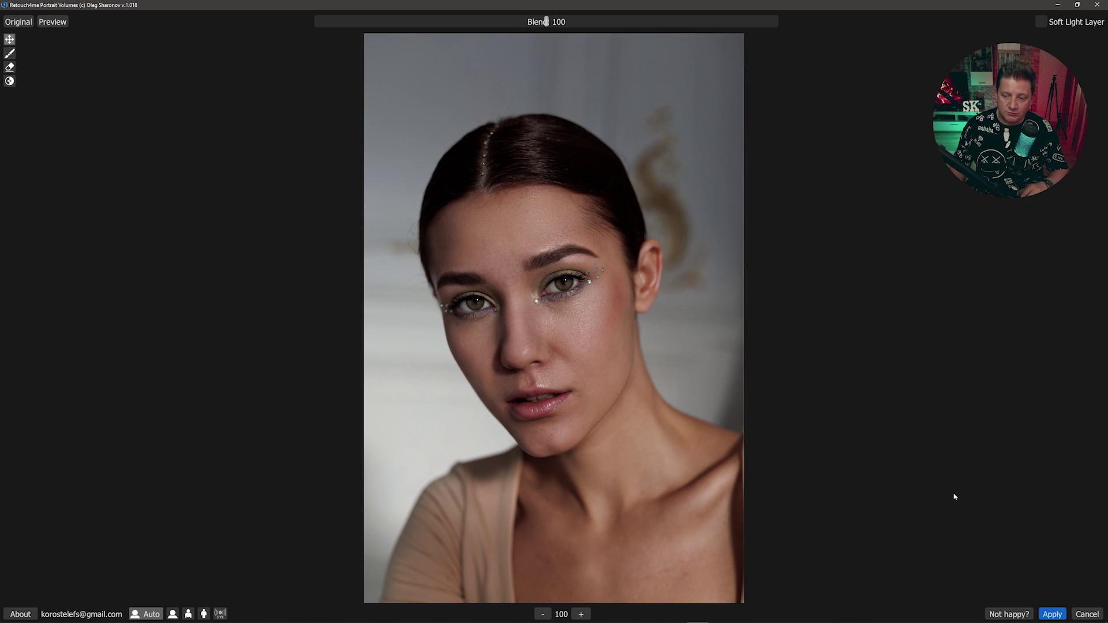
left_click(1054, 615)
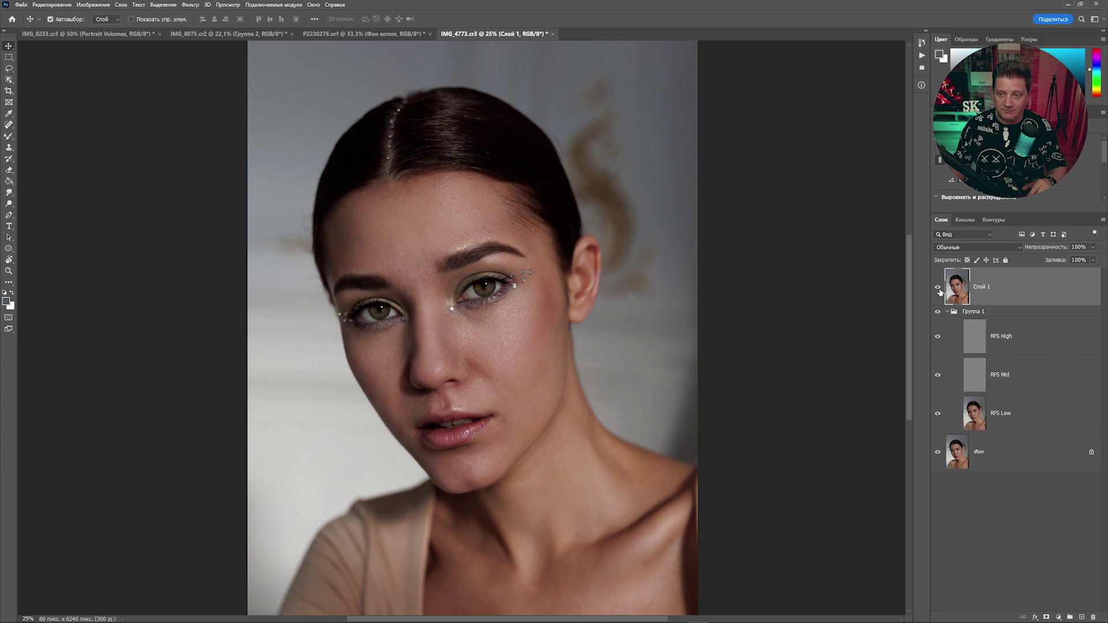
Toggle the merged layer's visibility repeatedly to examine the effect of the Portrait Volumes filter
left_click(938, 291)
left_click(938, 290)
left_click(939, 291)
left_click(938, 290)
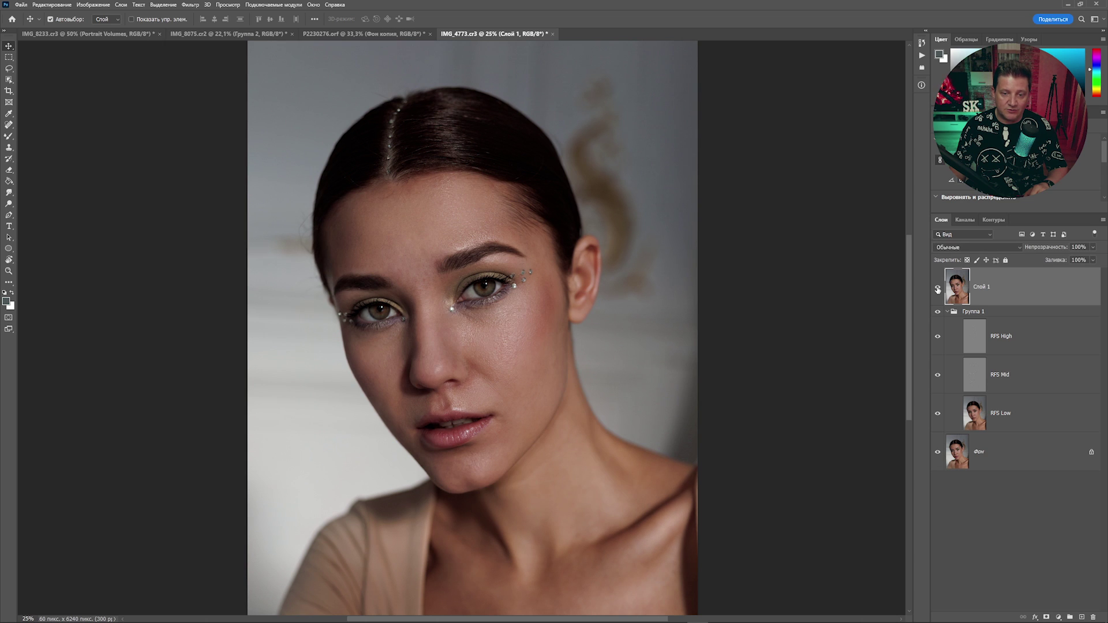
left_click(939, 290)
left_click(939, 290)
left_click(939, 291)
left_click(939, 291)
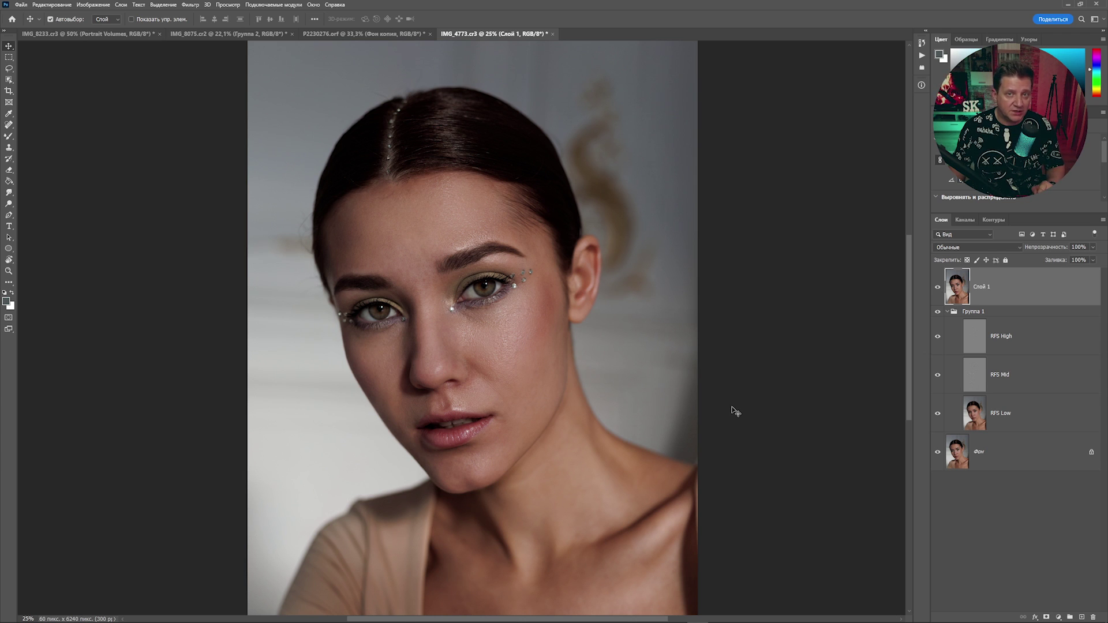
Show only the background layer and restore all layers, twice, to compare the original photo with the finished retouch
left_click(938, 453, "alt")
left_click(938, 453, "alt")
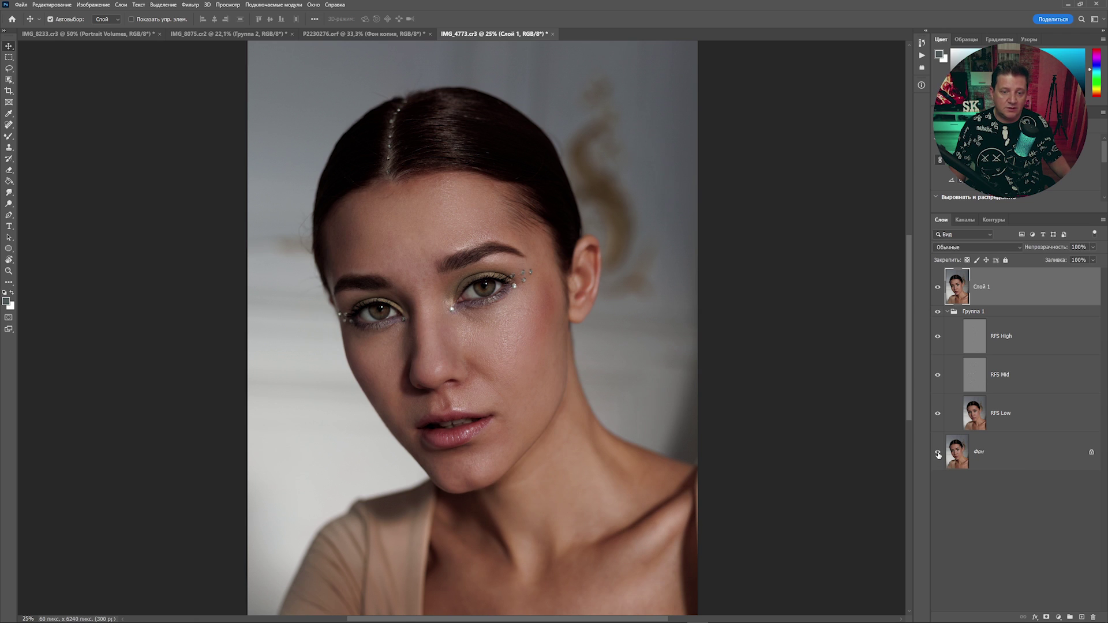
left_click(938, 453, "alt")
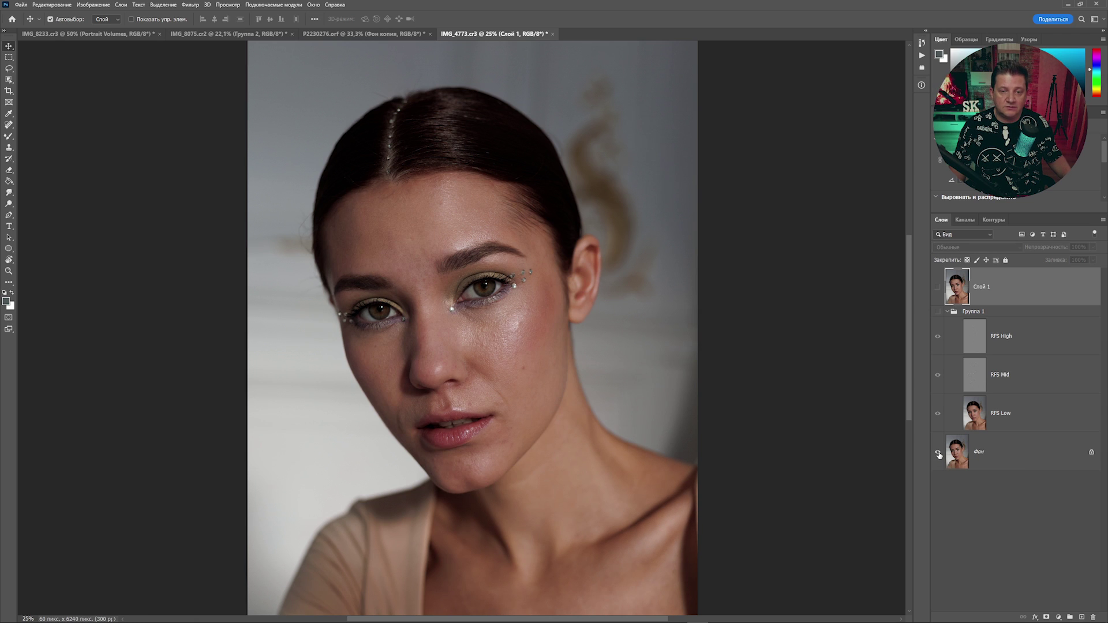
left_click(939, 454, "alt")
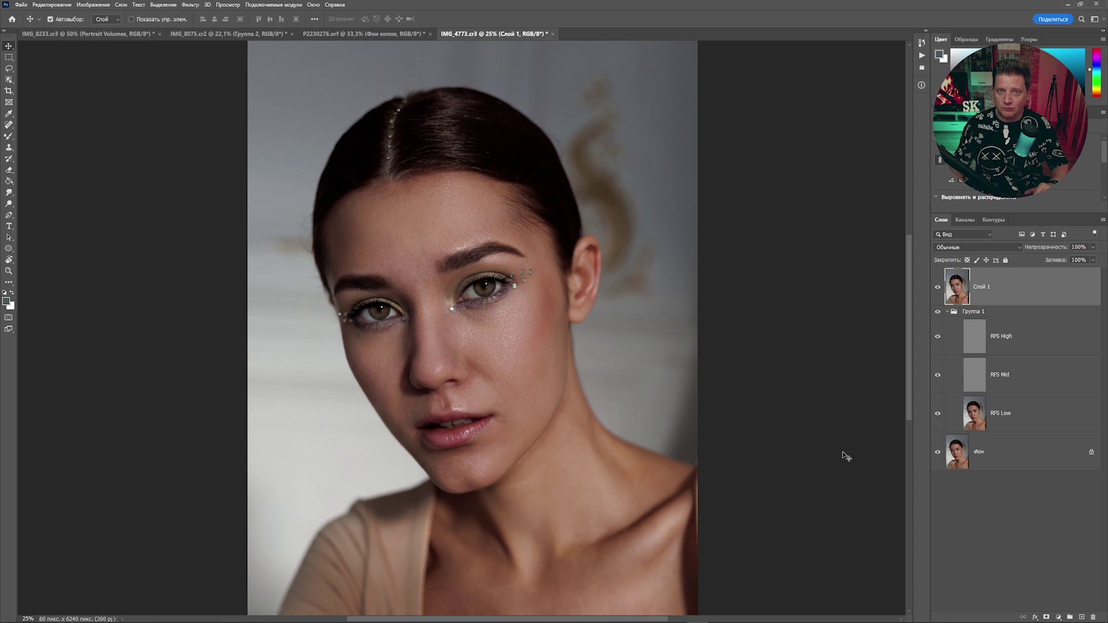